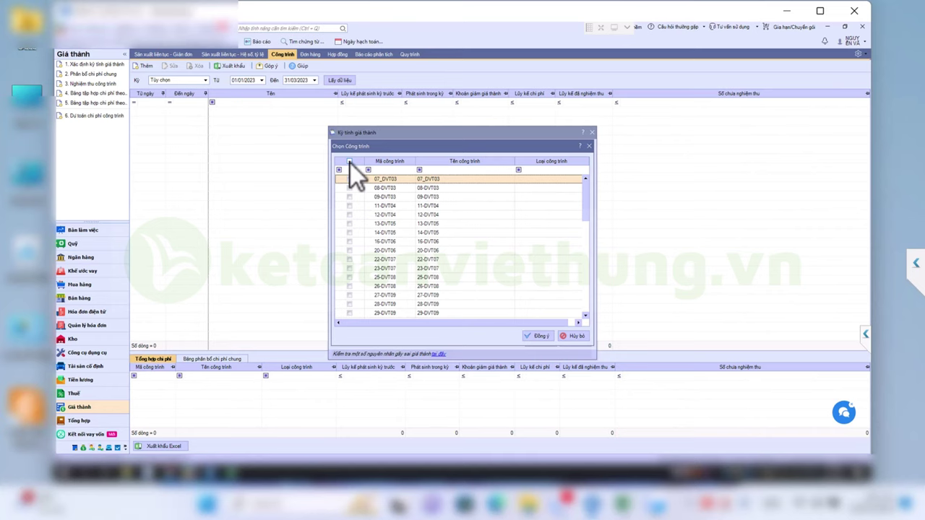
Step: Include all projects in the costing period and load the costing period list for Năm trước, 01/01/2023 to 31/12/2023
left_click(349, 162)
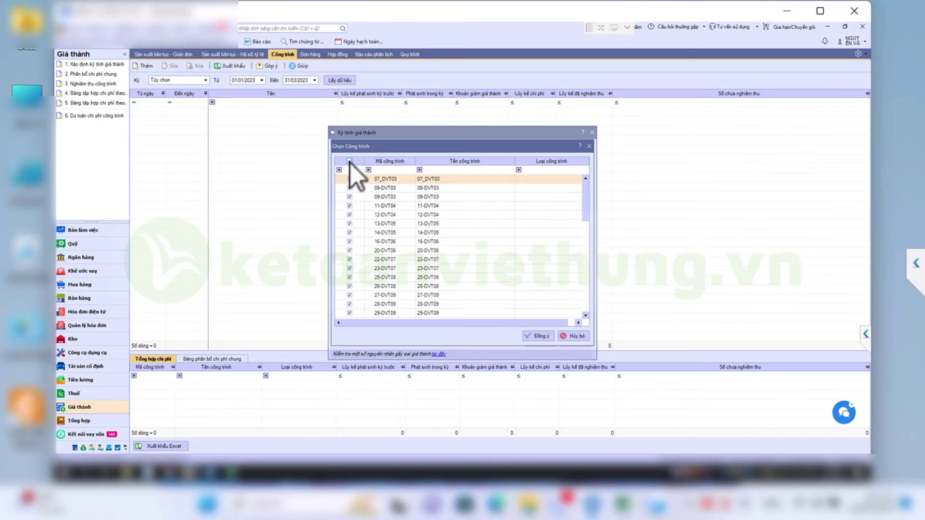
left_click(539, 338)
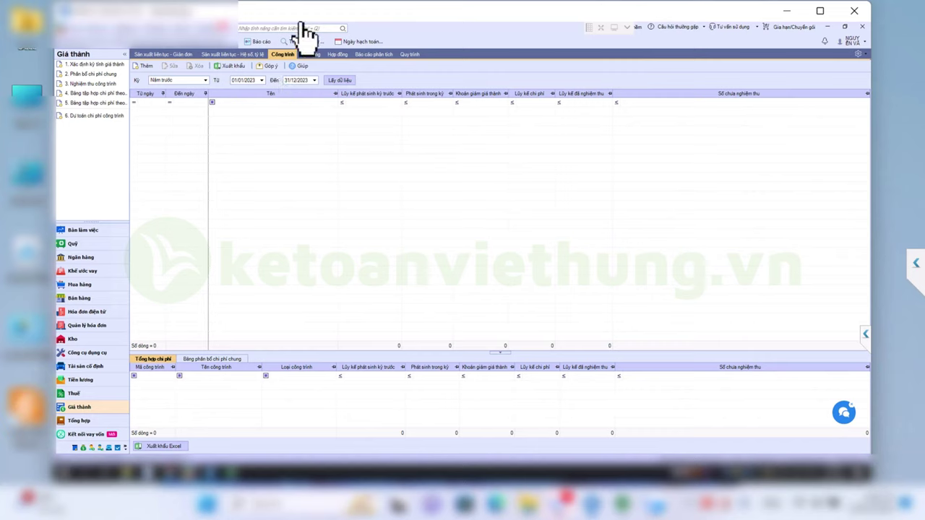
left_click(339, 81)
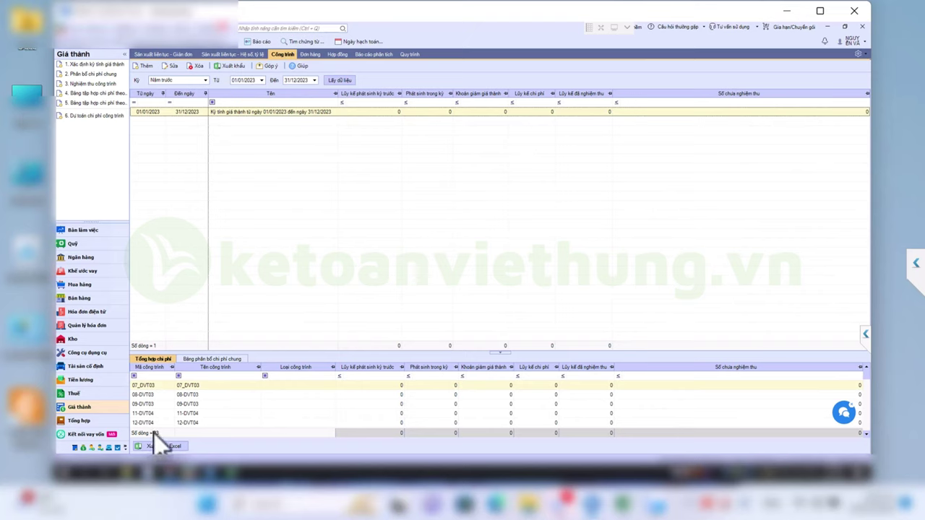
Step: Show the costing process for Công trình and view the direct cost collection for the period
left_click(410, 55)
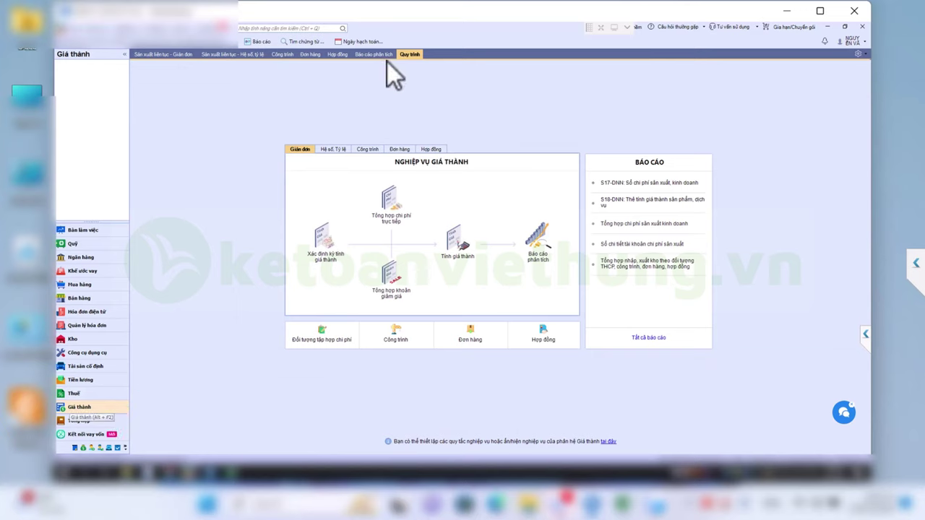
left_click(370, 149)
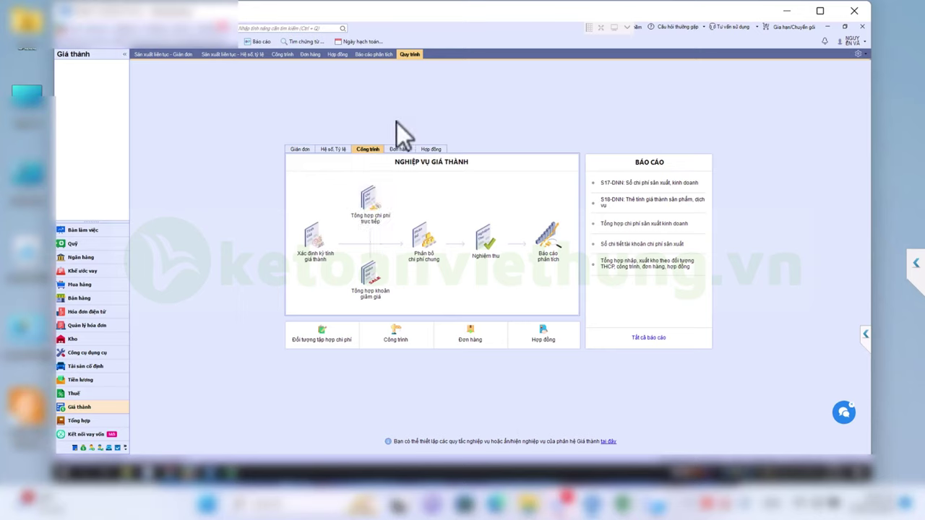
left_click(377, 225)
left_click(487, 252)
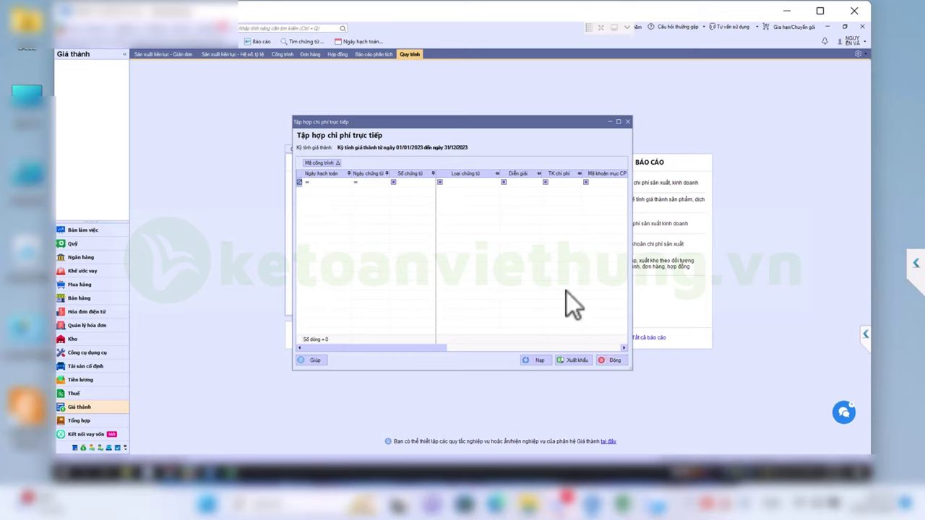
left_click(607, 359)
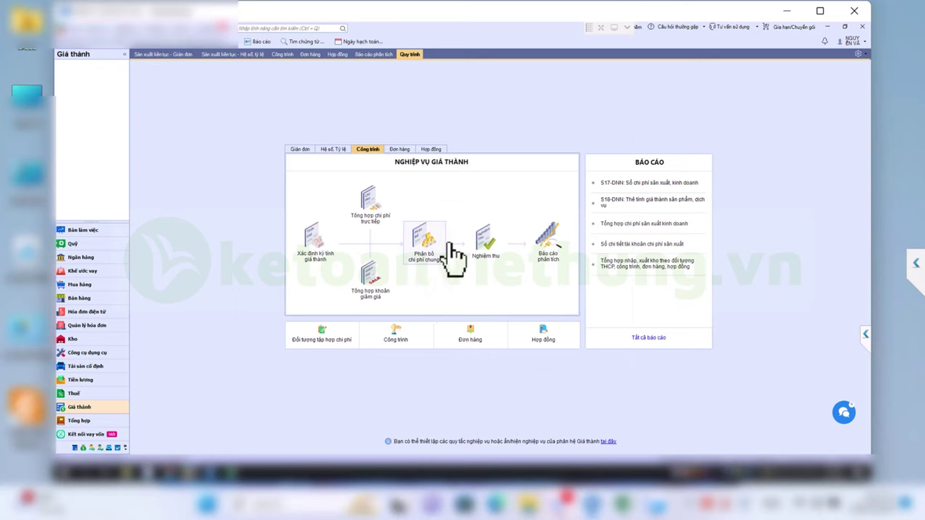
Step: Open the general cost allocation (Phân bổ chi phí chung) maximized and review the NCTT, NVLTT, SXC.KH and SXC.MN cost items
left_click(427, 246)
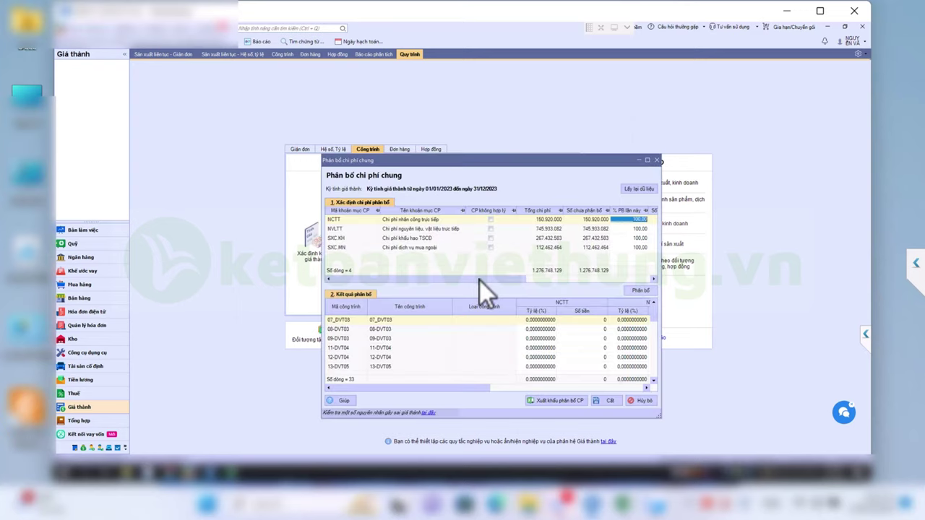
left_click(647, 161)
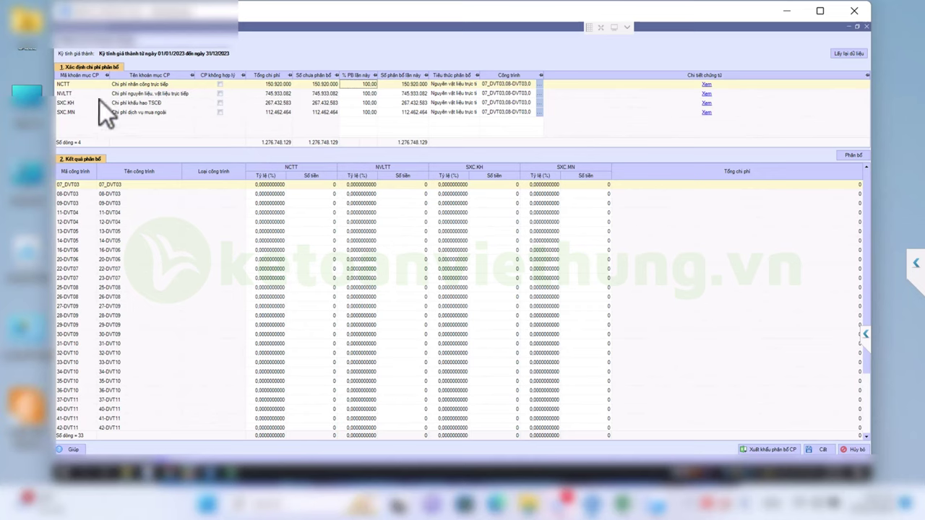
left_click(82, 86)
left_click(129, 97)
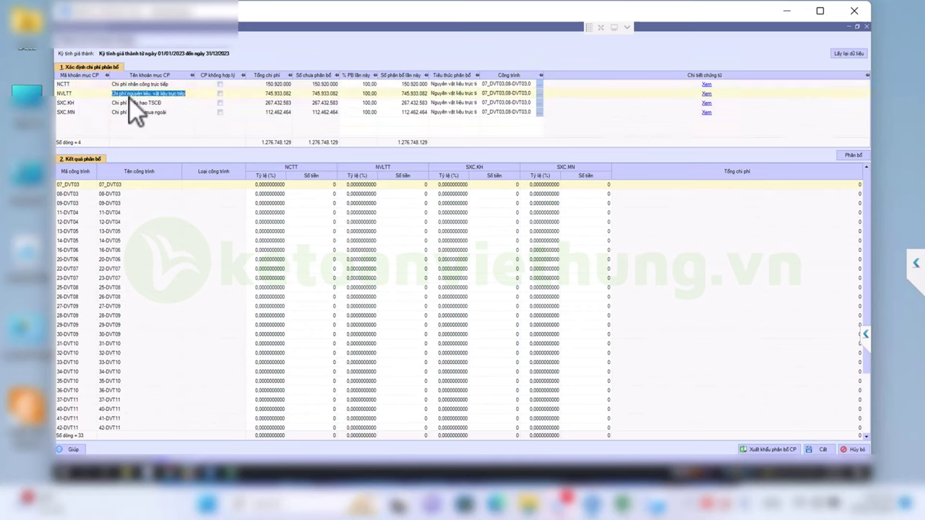
left_click(117, 105)
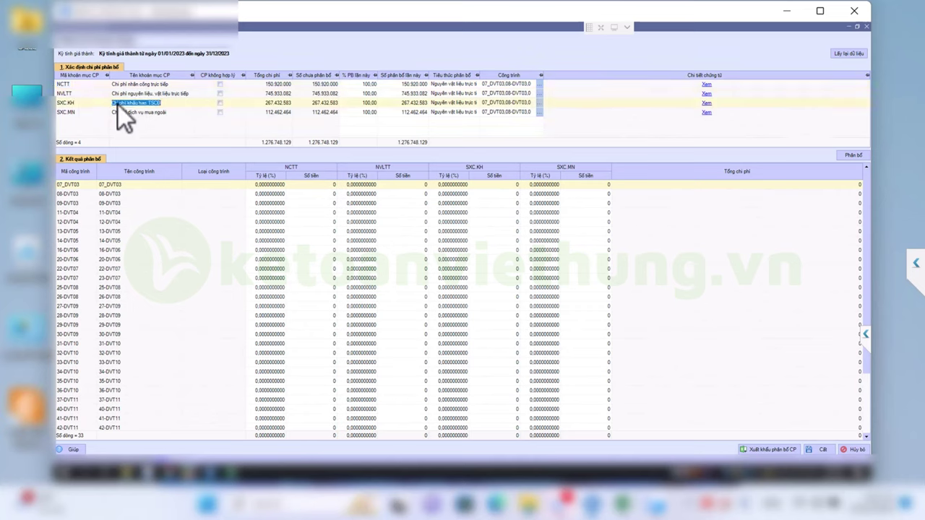
left_click(133, 114)
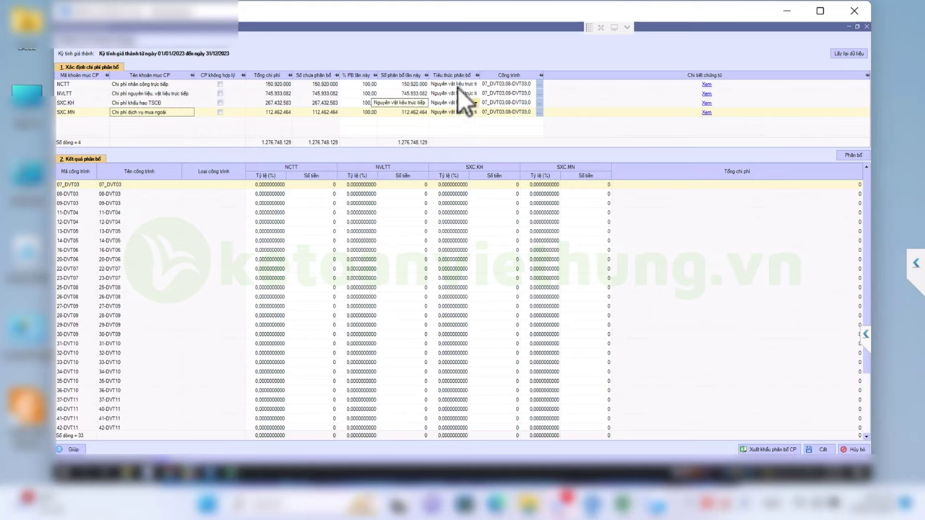
Step: Set the allocation criterion of the NCTT cost item to Doanh thu and copy it to the rows below
mouse_move(454, 87)
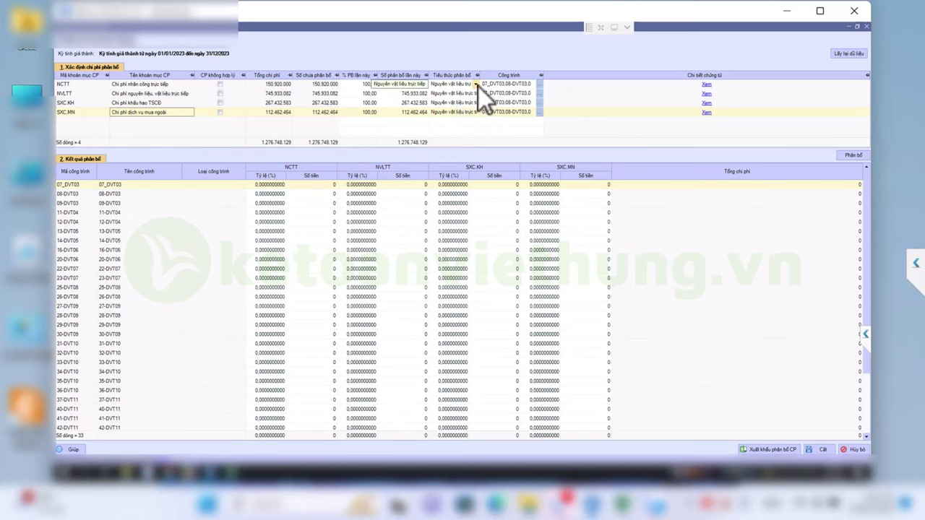
left_click(478, 87)
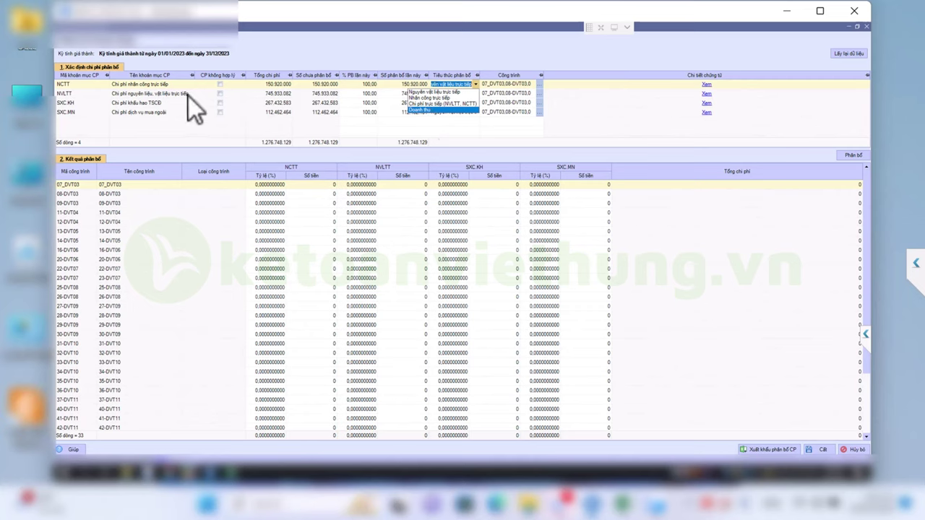
left_click(433, 109)
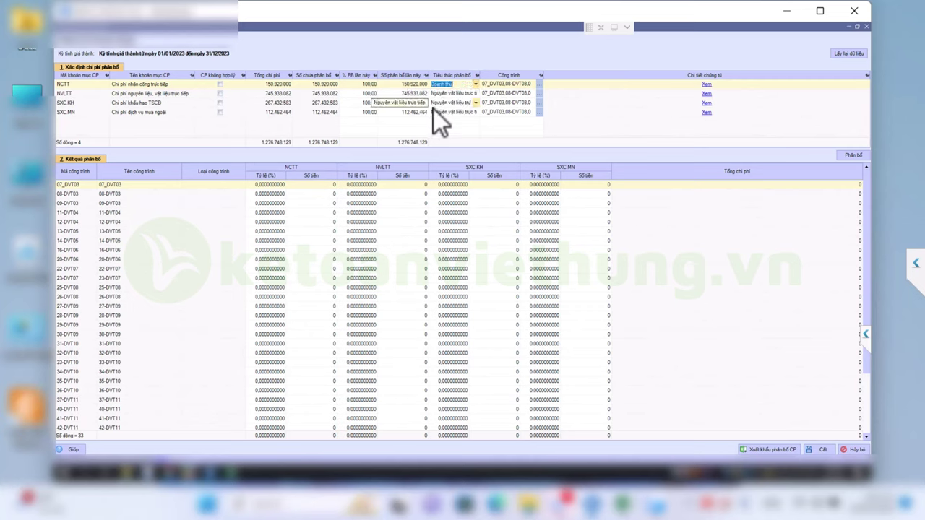
right_click(464, 84)
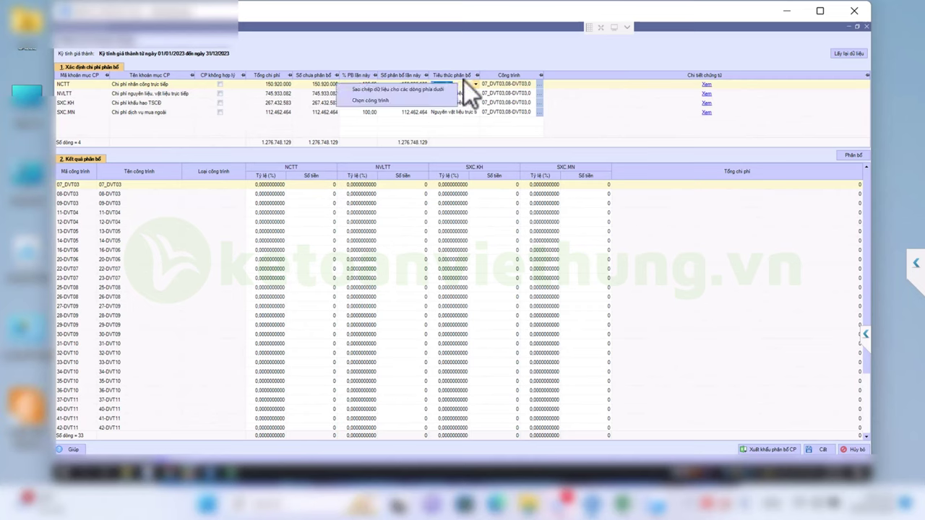
left_click(405, 90)
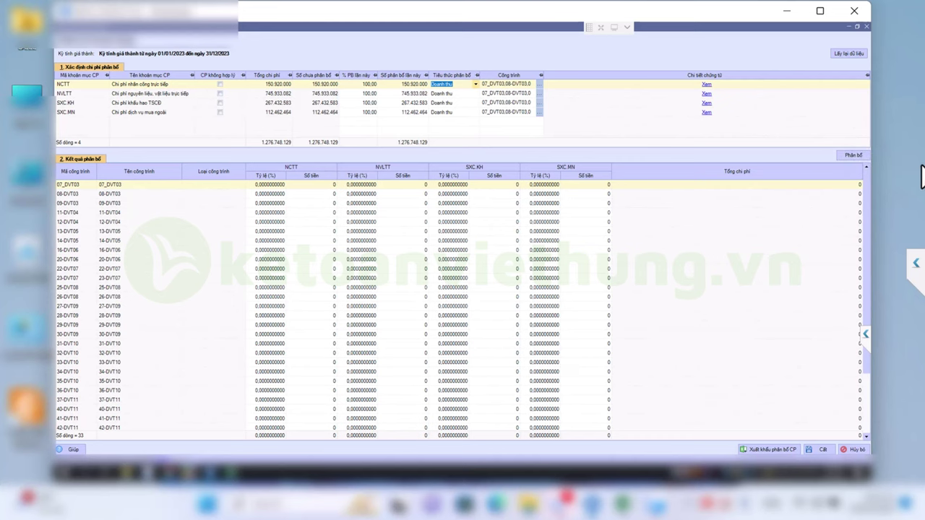
Step: Allocate the general costs to the projects, checking project 07_DVT03's NCTT share, and save the allocation
left_click(853, 155)
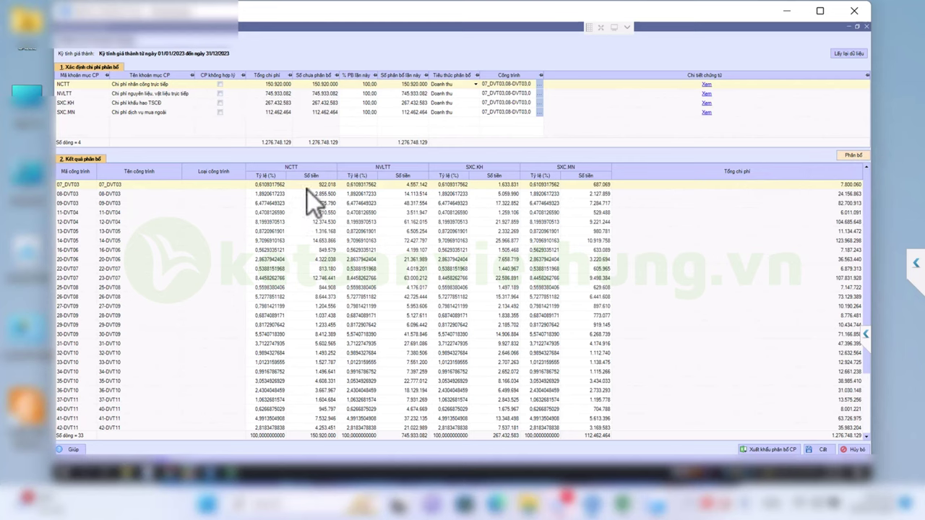
left_click(281, 86)
left_click(278, 186)
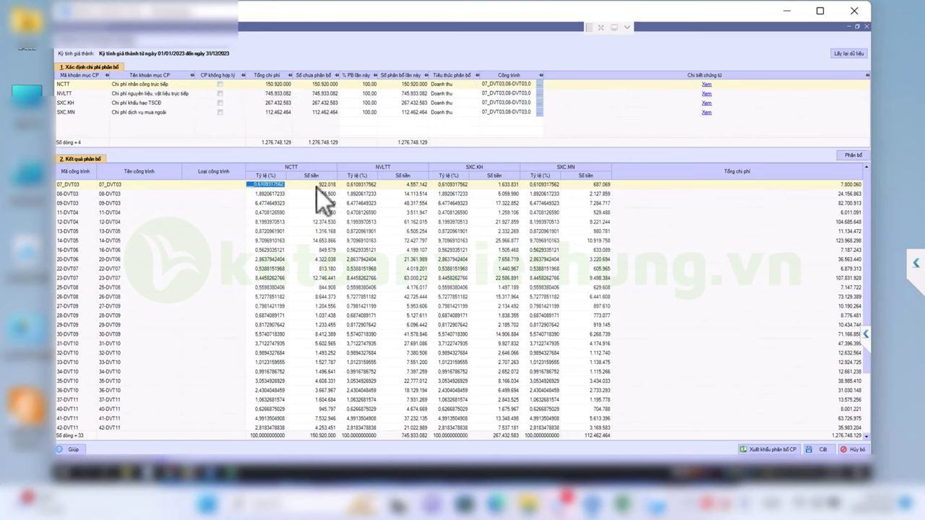
left_click(317, 186)
left_click(818, 449)
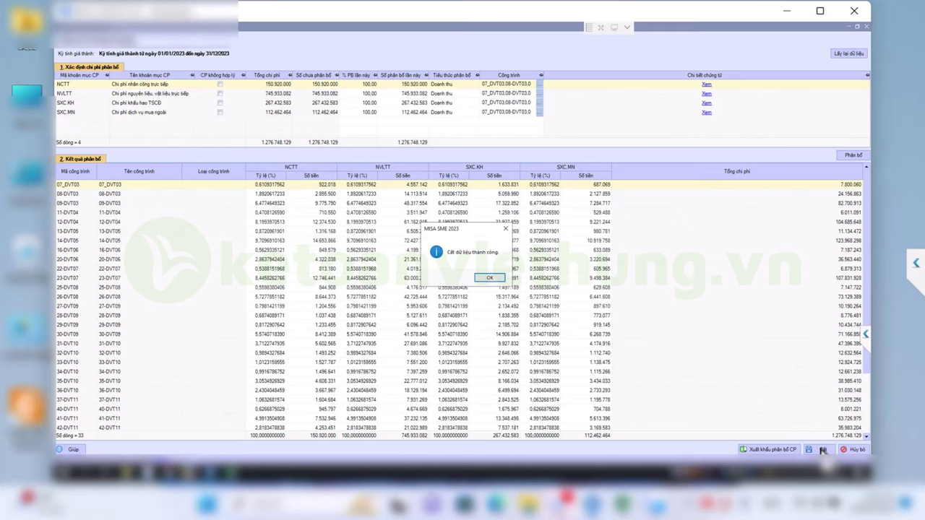
left_click(489, 280)
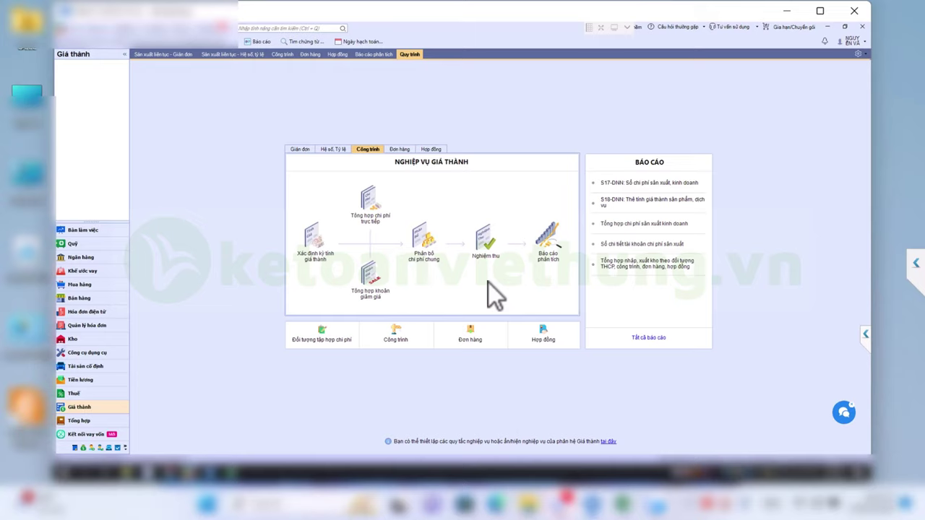
Step: Create a project acceptance voucher (Nghiệm thu công trình) covering all projects for 01/01/2023 to 31/12/2023 and maximize its window
left_click(486, 242)
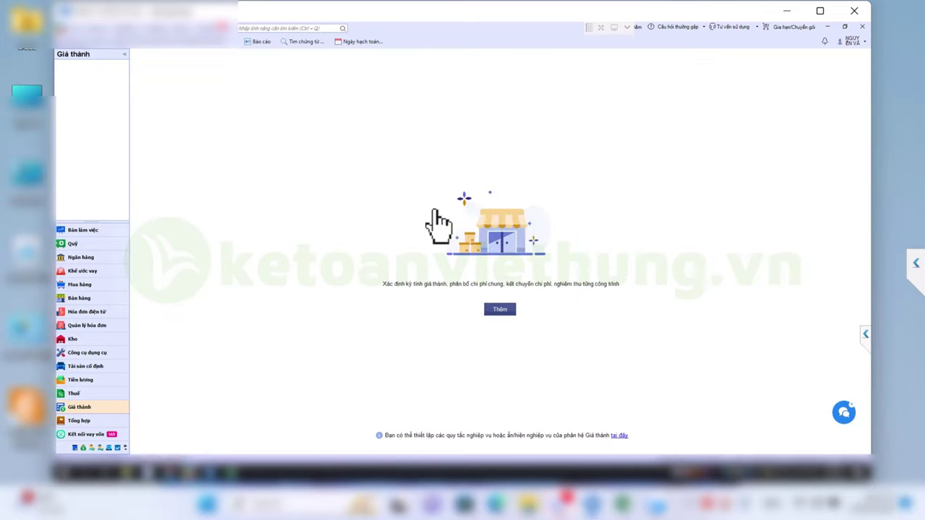
left_click(501, 308)
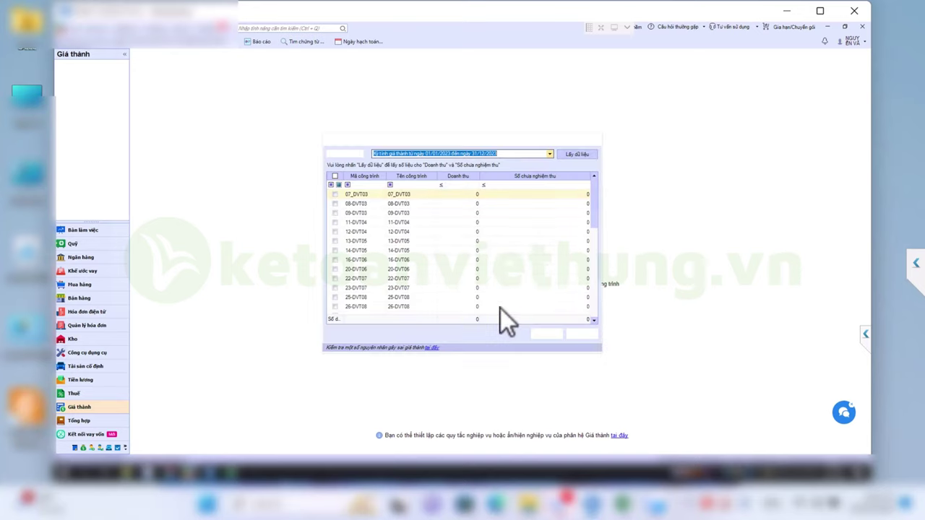
left_click(335, 176)
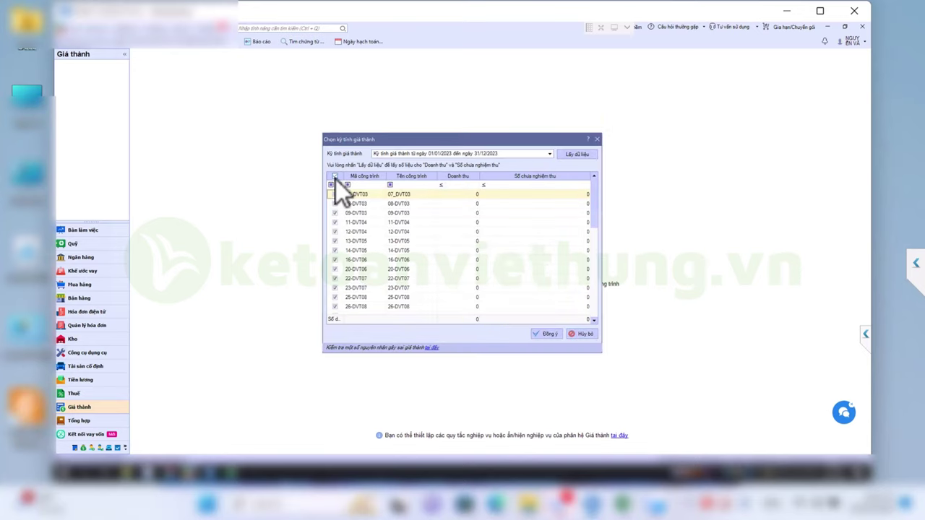
left_click(543, 334)
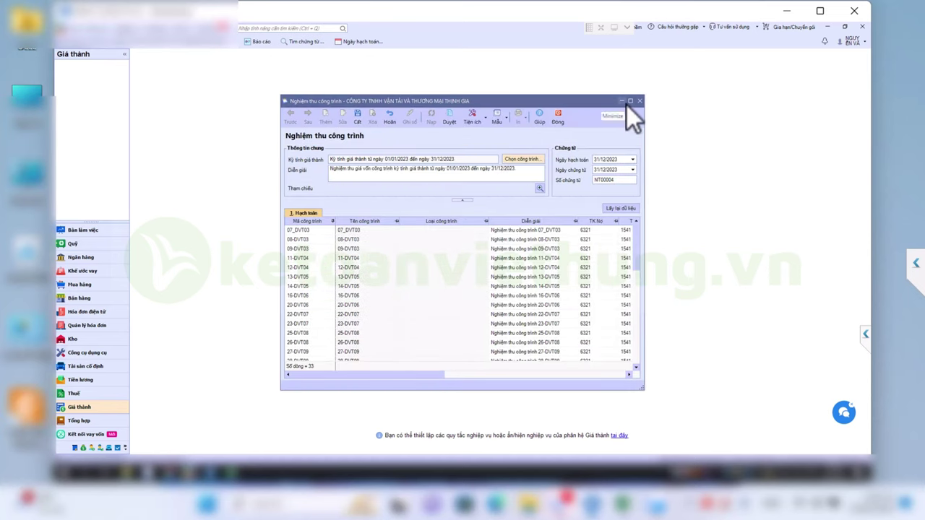
left_click(626, 105)
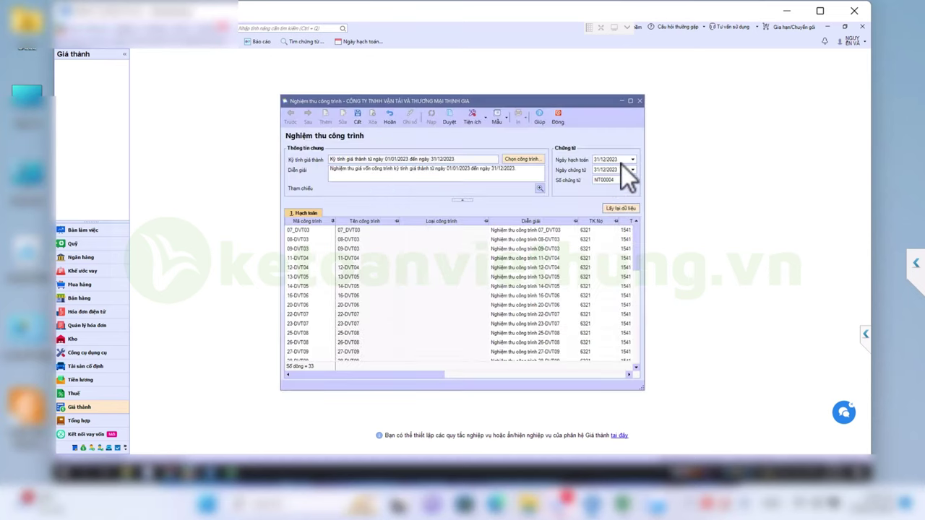
left_click(629, 101)
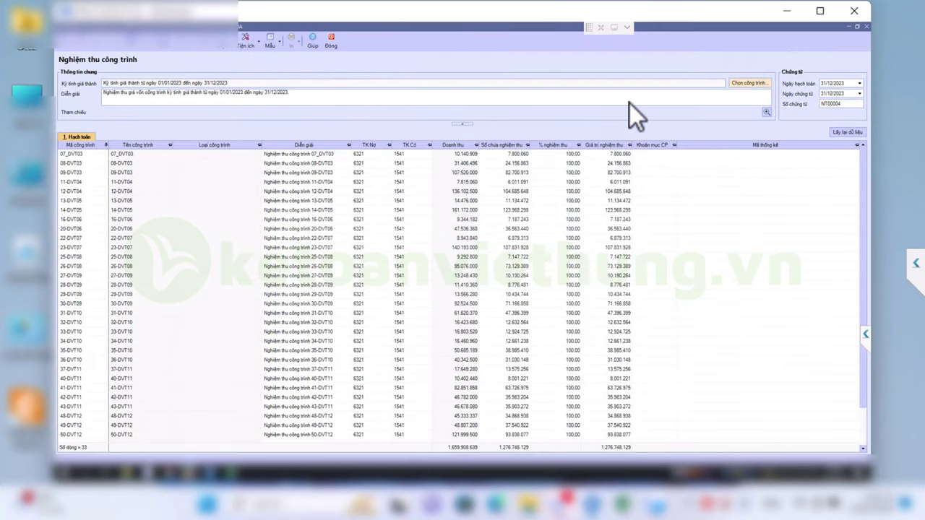
Step: Set the debit account (TK Nợ) of project 07_DVT03 to 63231 and copy it to all rows below
left_click(409, 155)
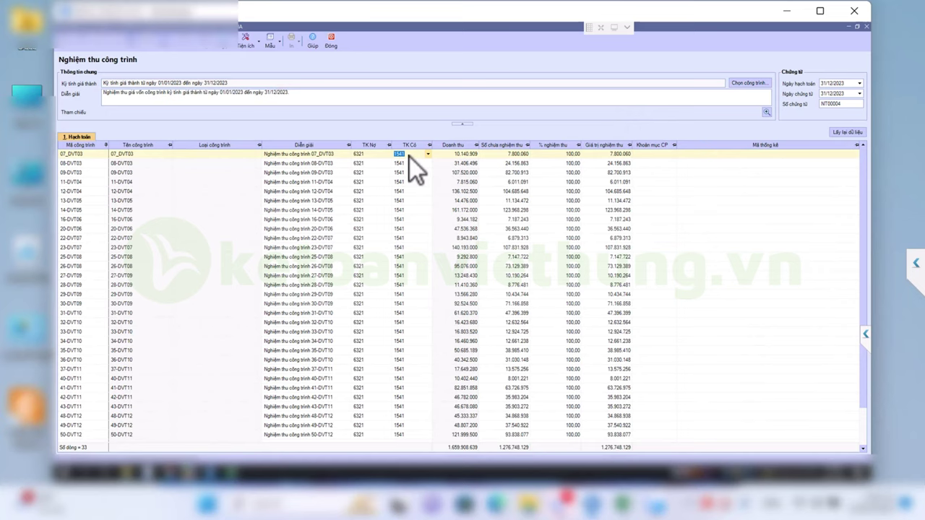
left_click(371, 157)
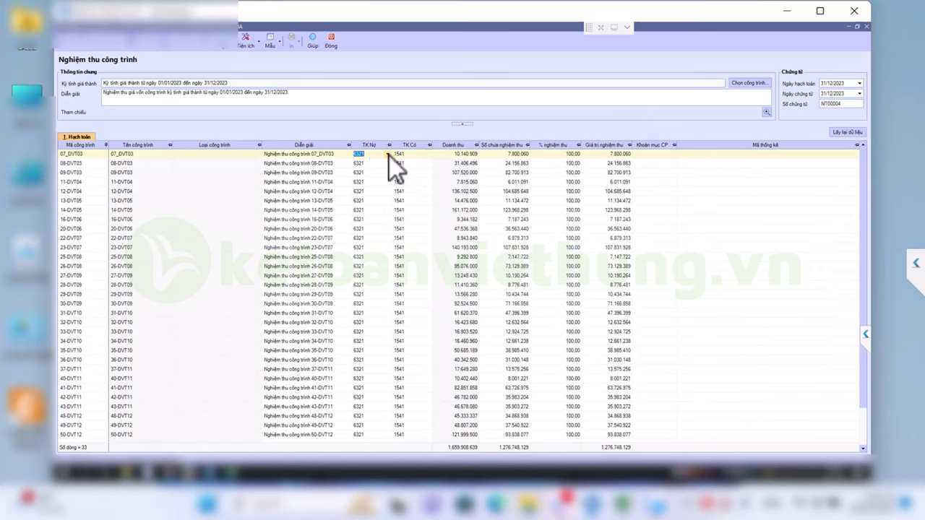
left_click(388, 155)
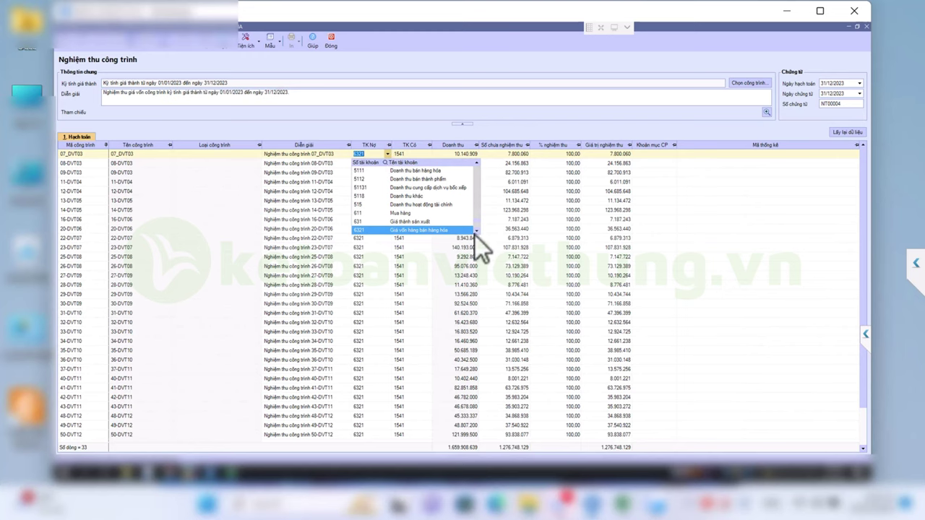
scroll(477, 231, "down", 1)
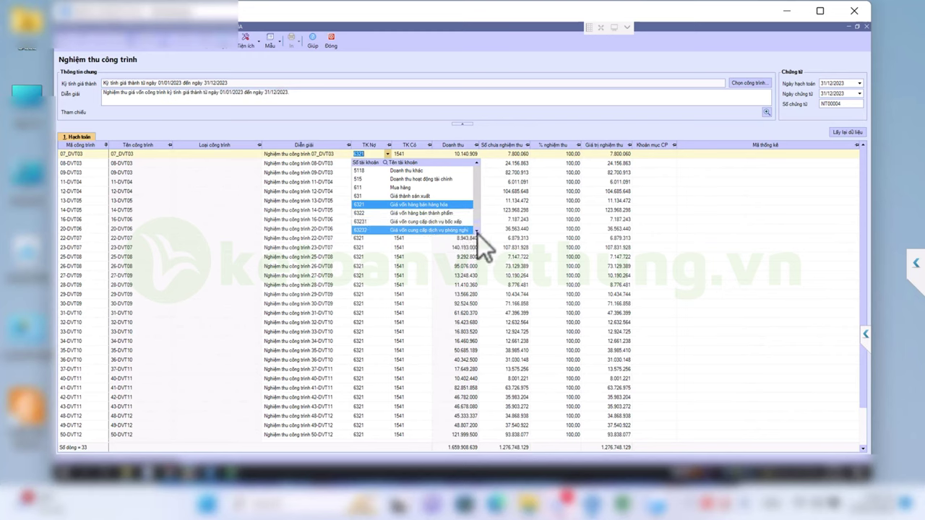
left_click(476, 230)
left_click(476, 230)
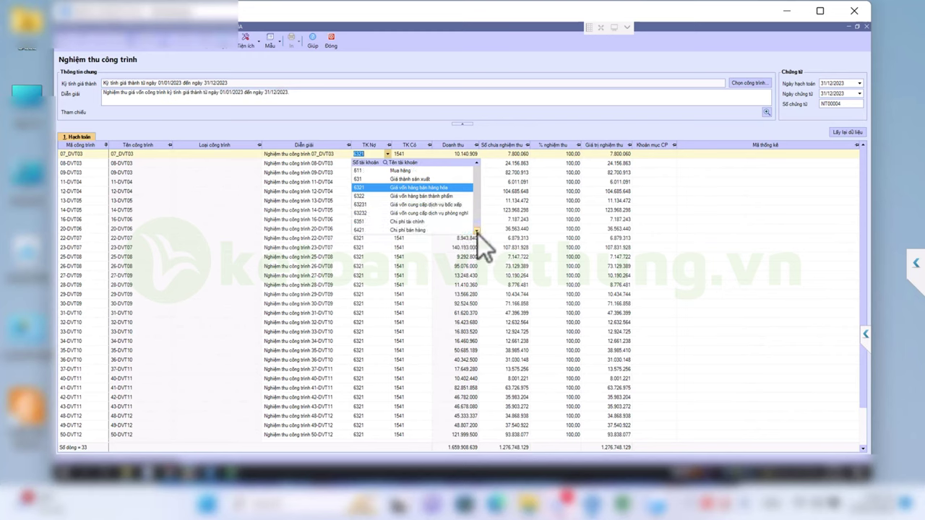
left_click(412, 206)
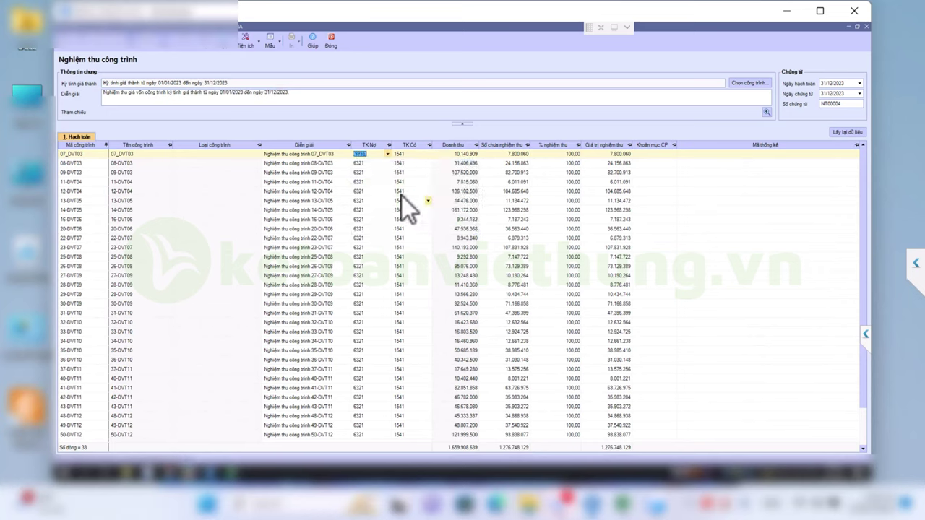
right_click(378, 160)
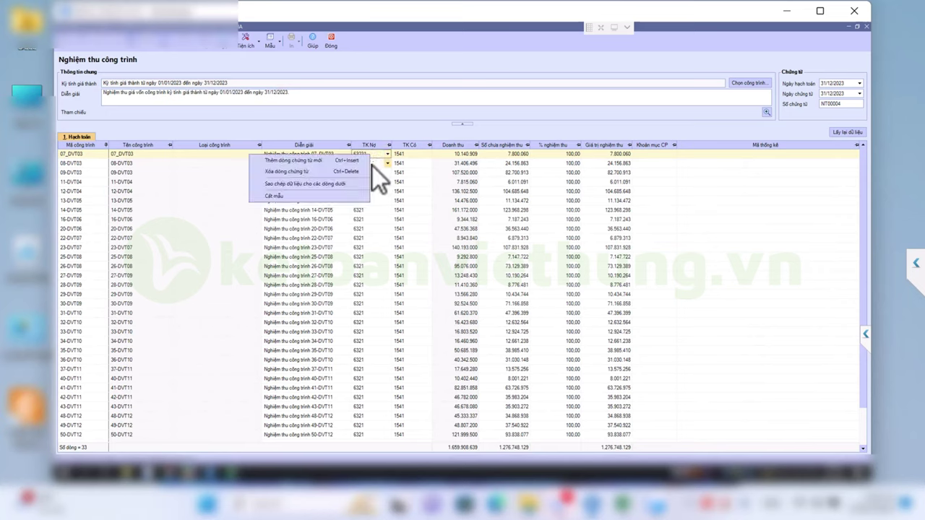
left_click(302, 184)
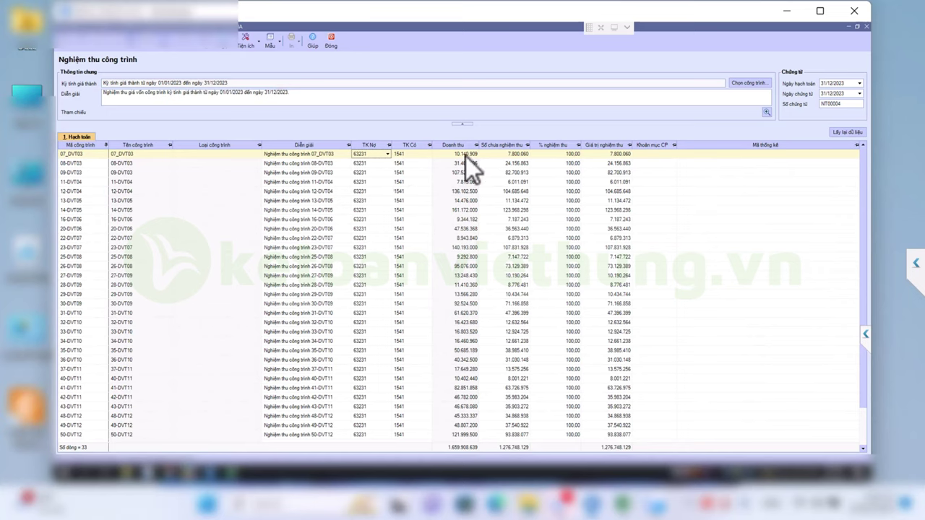
Step: Check the acceptance value (Giá trị nghiệm thu) of each project from 07_DVT03 down to DTDV02
left_click(615, 155)
key("Down")
key("Down")
key("Down")
key("Down")
key("Down")
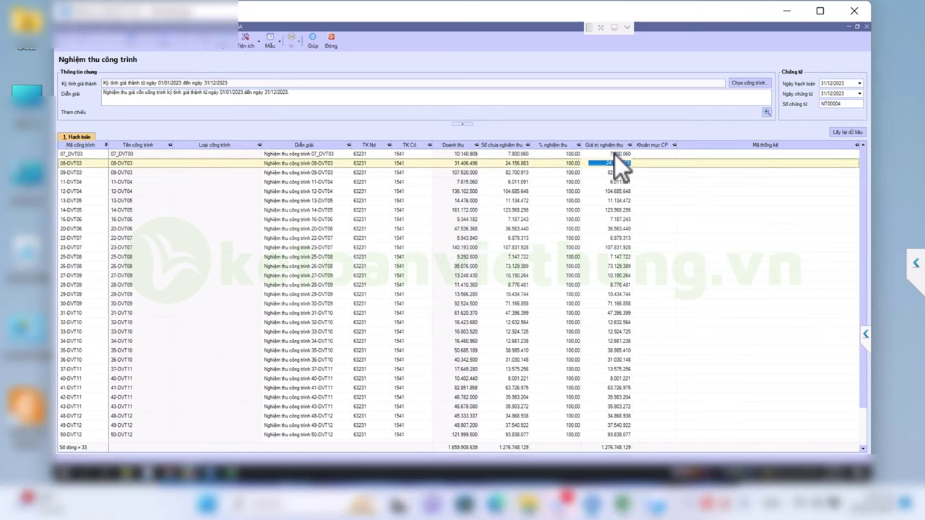
key("Down")
key("Down")
key("Down")
key("Down")
key("Down")
key("Down")
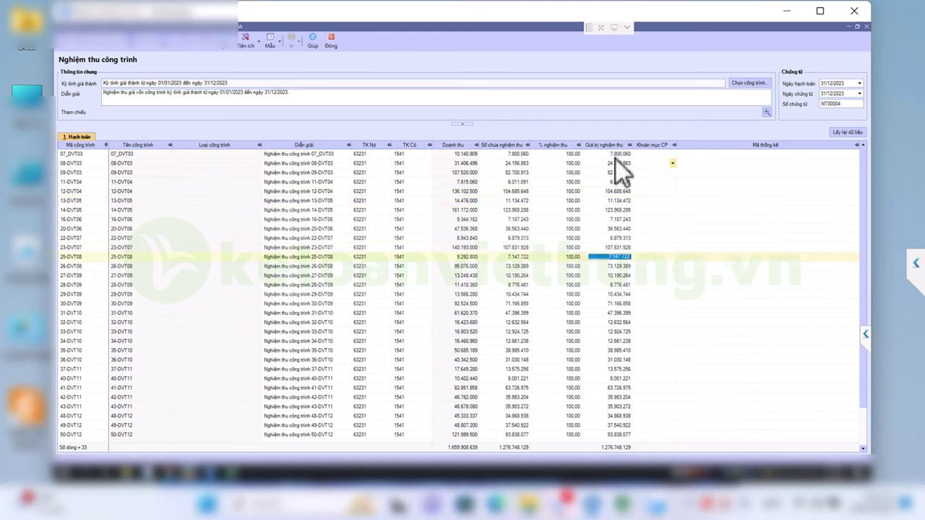
key("Down")
key("Down")
key("Down")
key("Down")
key("Down")
key("Down")
key("Down")
key("Down")
key("Down")
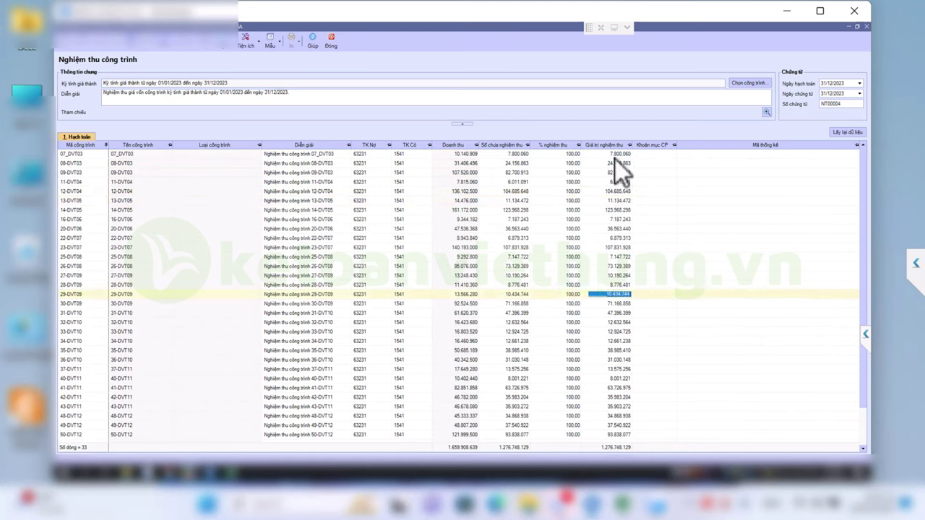
key("Down")
key("Down")
key("Down")
key("Down")
key("Down")
key("Down")
key("Down")
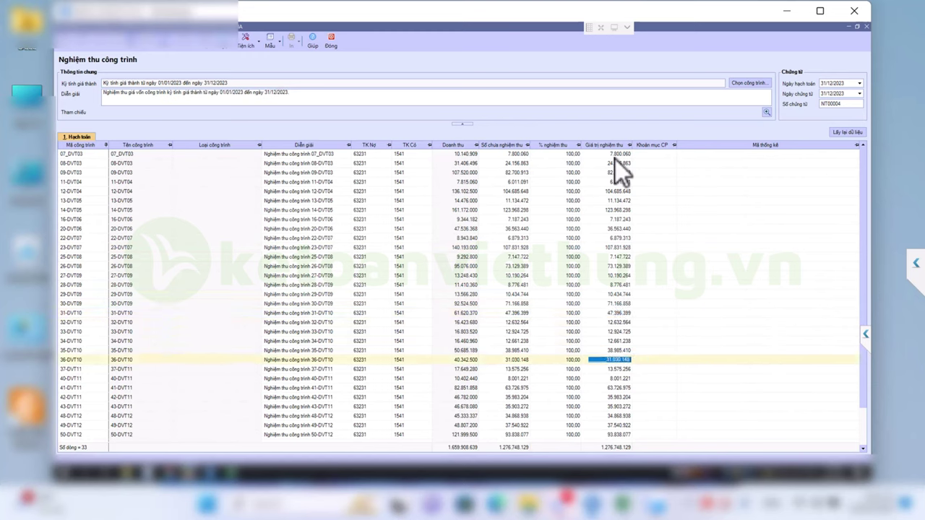
key("Down")
key("Down")
key("Down")
key("Down")
key("Down")
key("Down")
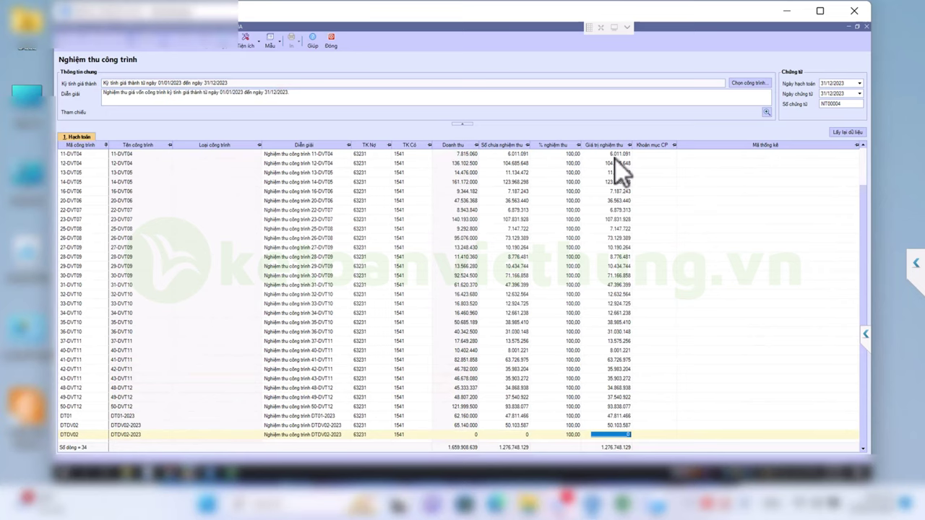
key("Up")
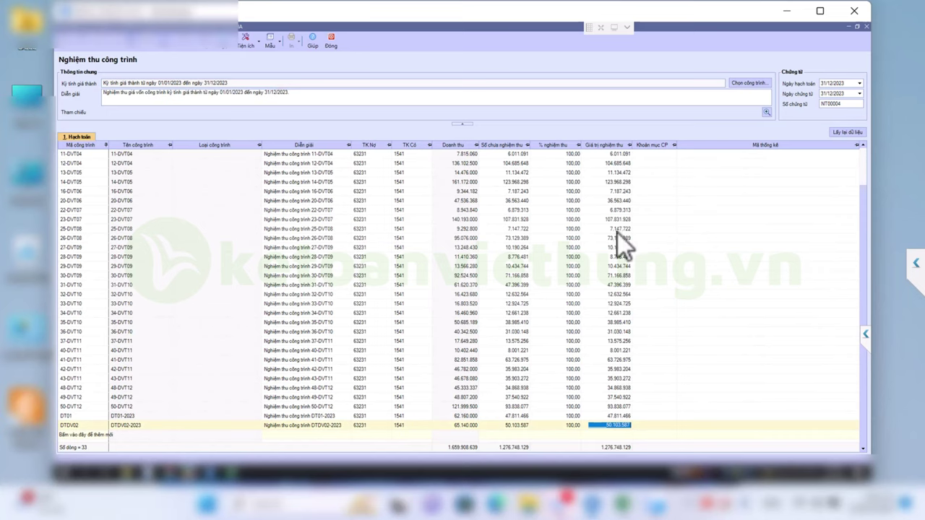
Step: Save the acceptance voucher despite its different accounting year and post it without the missing account 1541 details
left_click(135, 44)
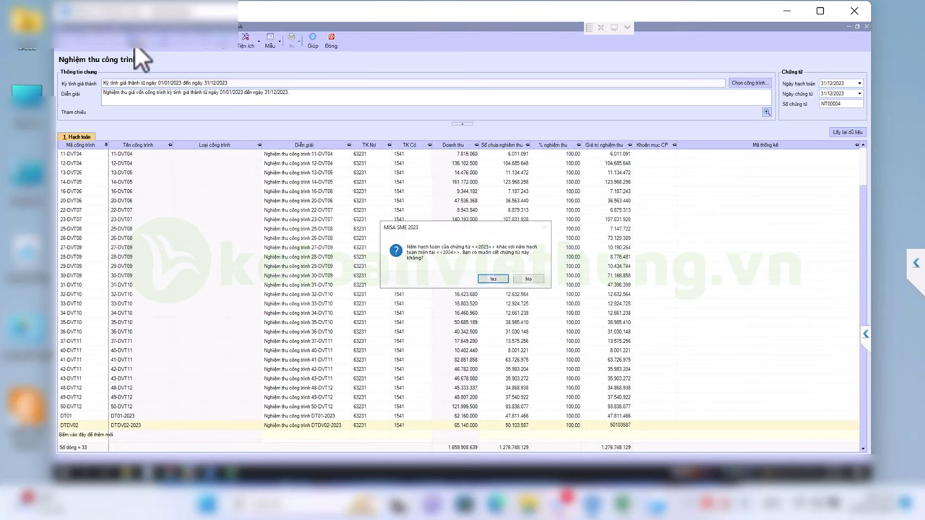
left_click(491, 278)
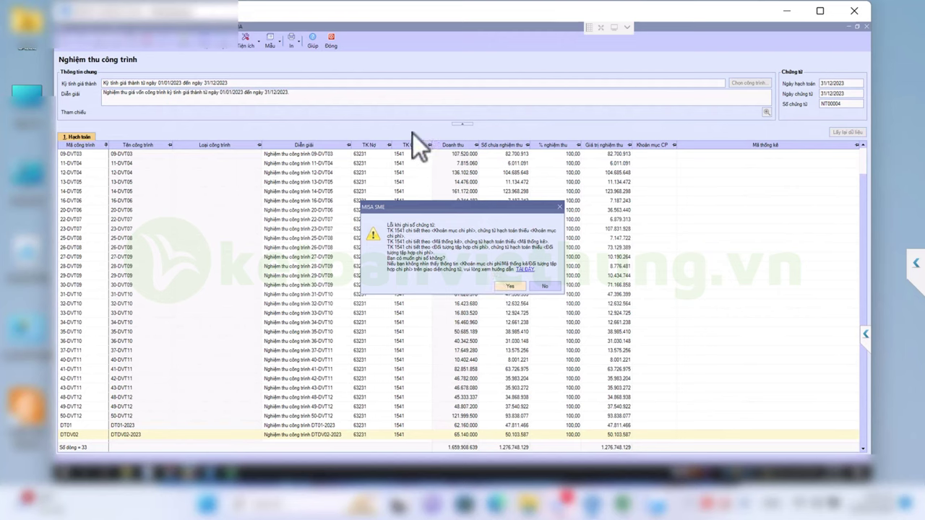
left_click(510, 286)
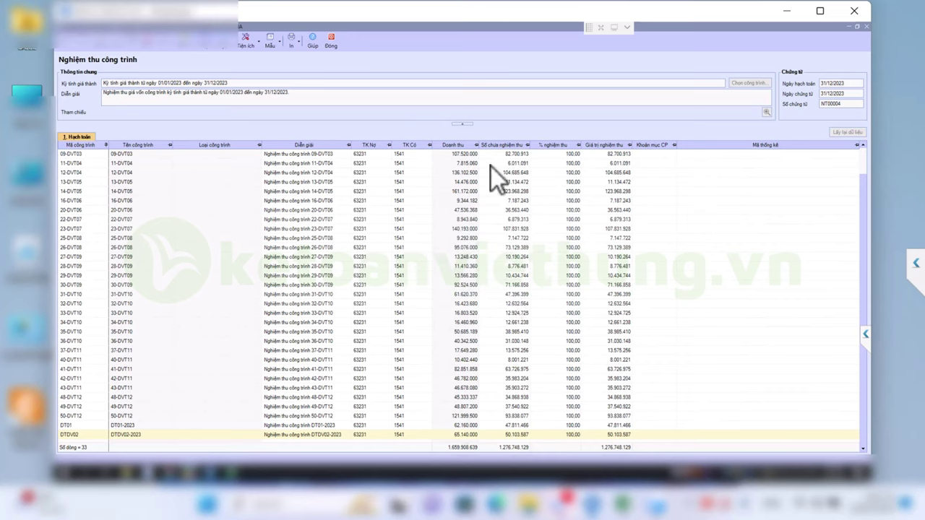
Step: Review the projects' revenue (Doanh thu) in the saved voucher from 09-DVT03 down to 27-DVT09
left_click(461, 154)
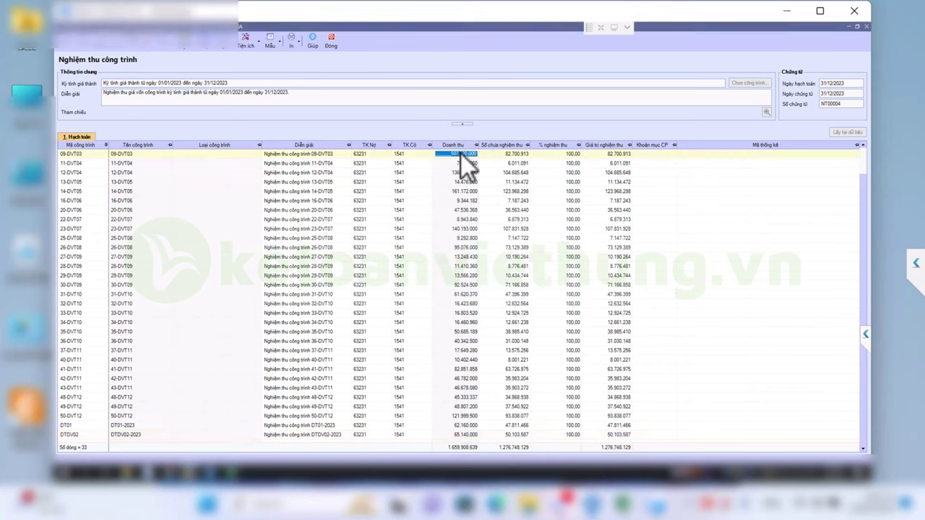
key("Down")
key("Down")
key("Down")
key("Down")
key("Down")
key("Down")
key("Down")
key("Down")
key("Down")
key("Down")
key("Down")
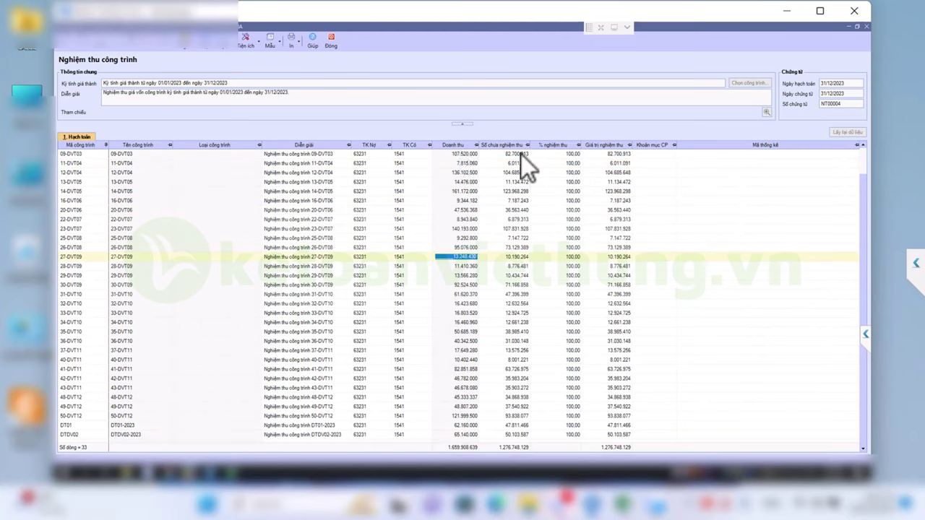
Step: Review the acceptance values (Giá trị nghiệm thu) in the saved voucher from 09-DVT03 downward
left_click(609, 154)
key("Down")
key("Down")
key("Down")
key("Down")
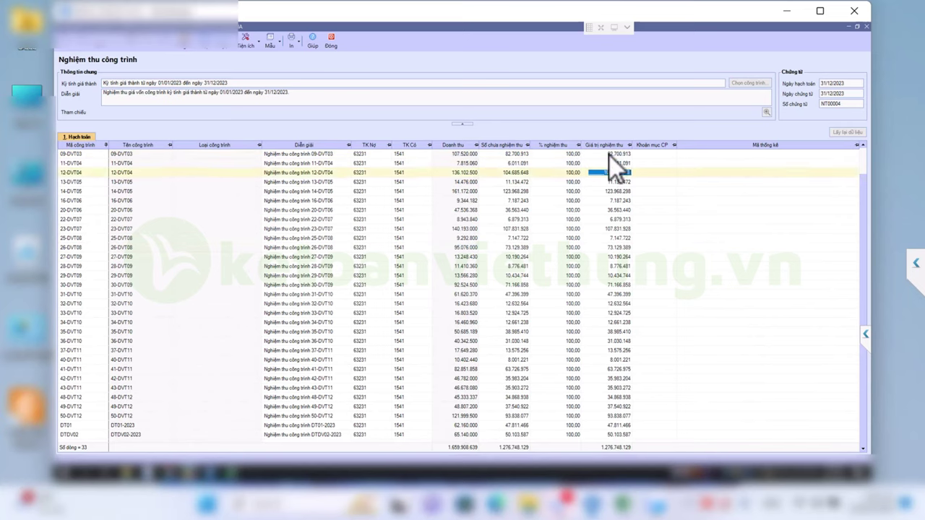
key("Down")
key("Down")
key("Down")
key("Down")
key("Down")
key("Down")
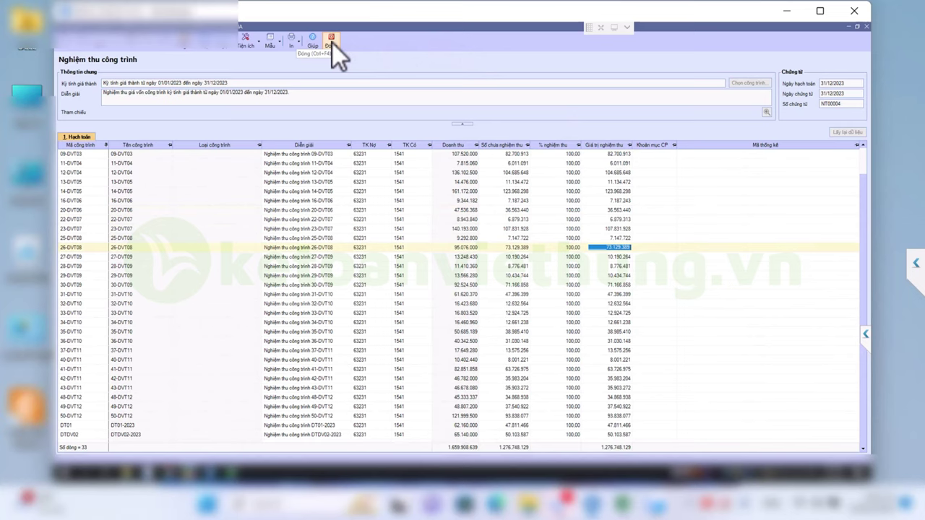
Step: Examine the acceptance percentage (% nghiệm thu) of the projects from 09-DVT03 to 14-DVT05
left_click(116, 181)
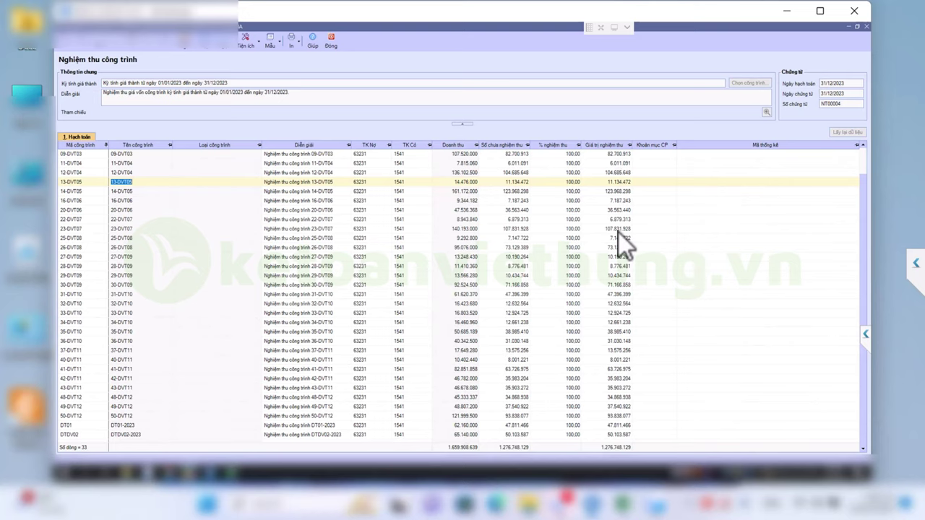
left_click(574, 154)
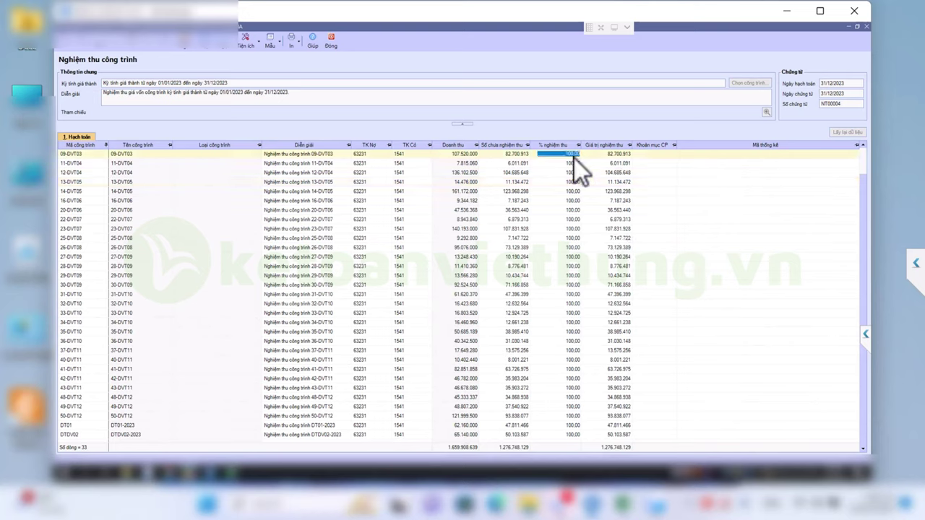
key("Down")
key("Down")
key("Down")
key("Down")
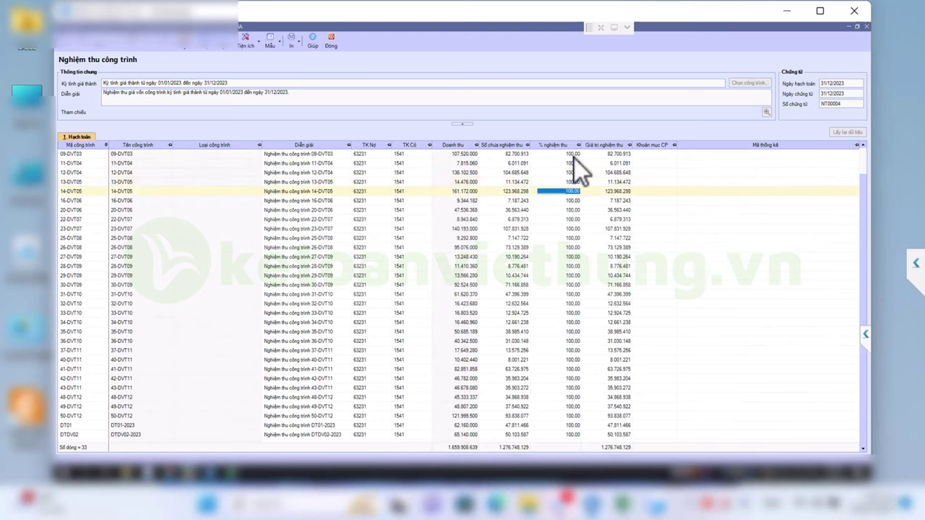
Step: Compare project 14-DVT05's revenue, unaccepted amount, acceptance percentage and acceptance value along its row
key("Right")
key("Left")
key("Left")
key("Left")
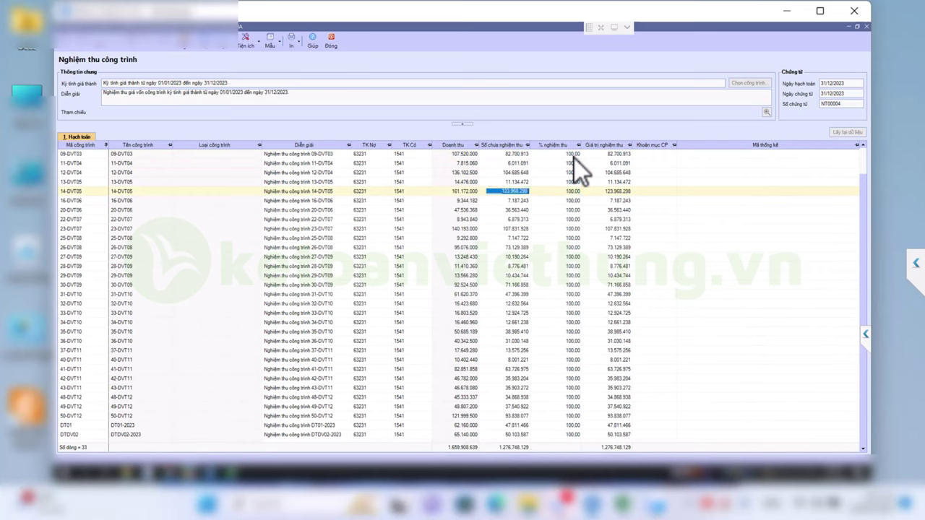
key("Left")
key("Right")
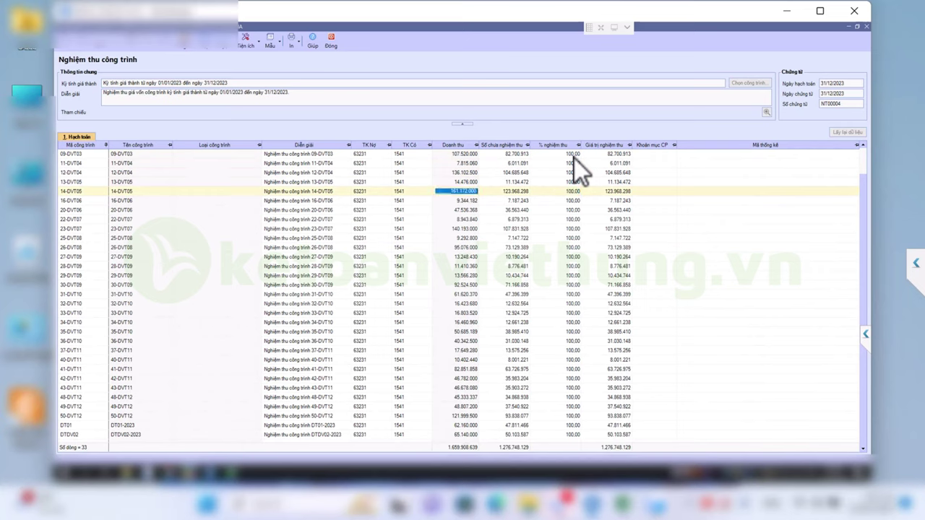
key("Right")
key("Right")
key("Left")
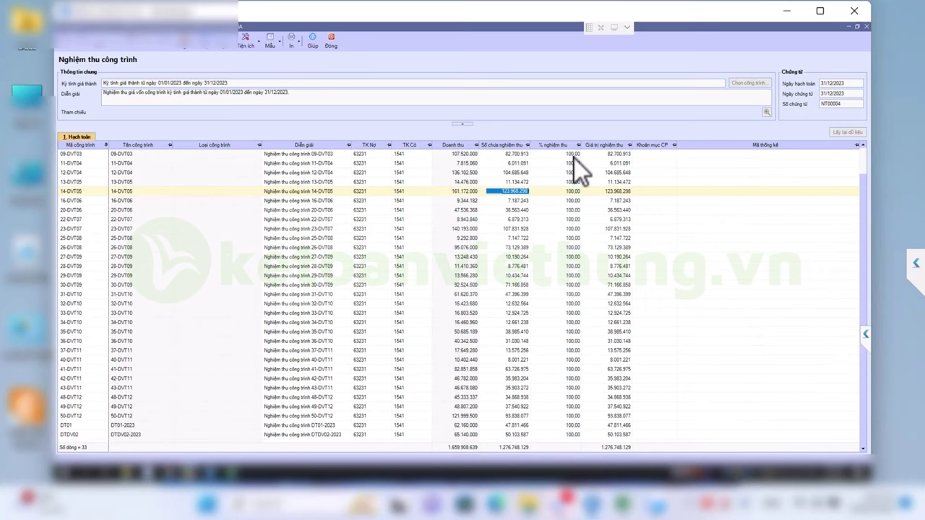
key("Left")
key("Left")
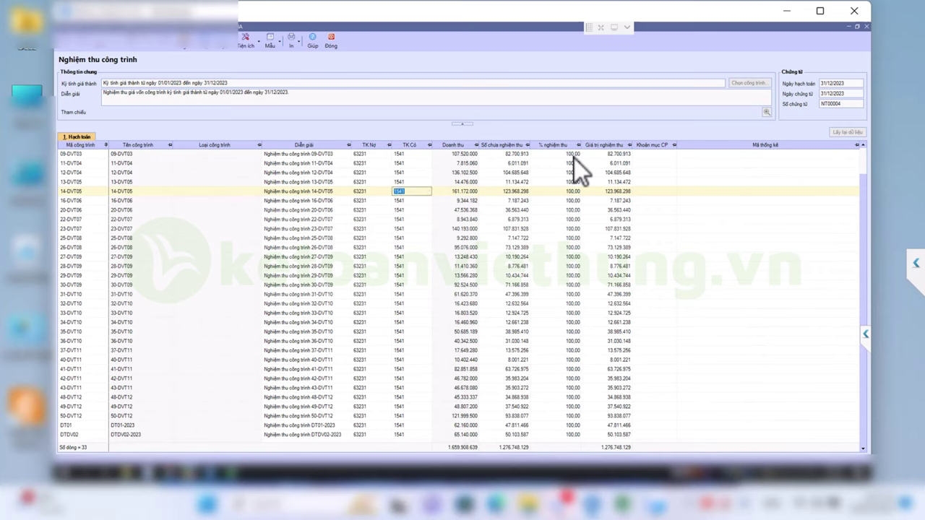
key("Right")
key("Right")
key("Right")
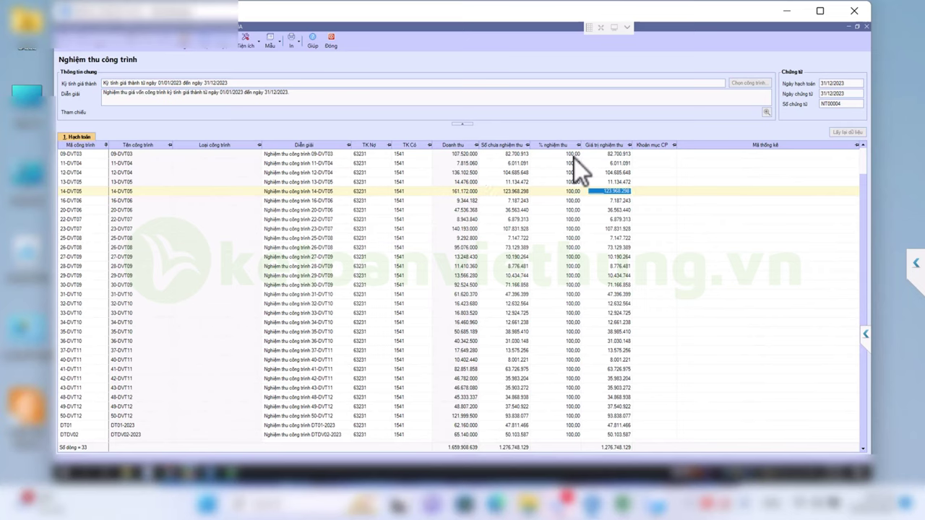
key("Left")
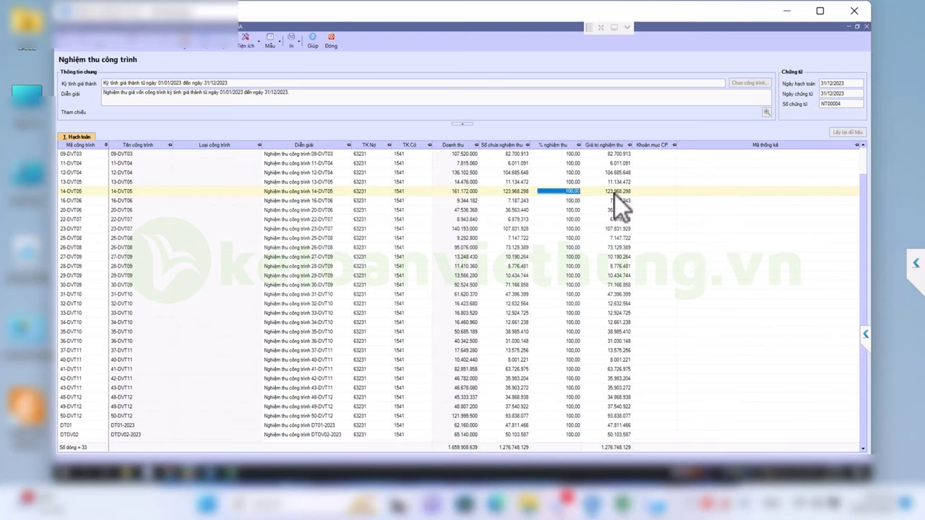
Step: Close the acceptance voucher and reload the acceptance list for 01/01/2023 to 31/12/2023
left_click(330, 44)
left_click(316, 79)
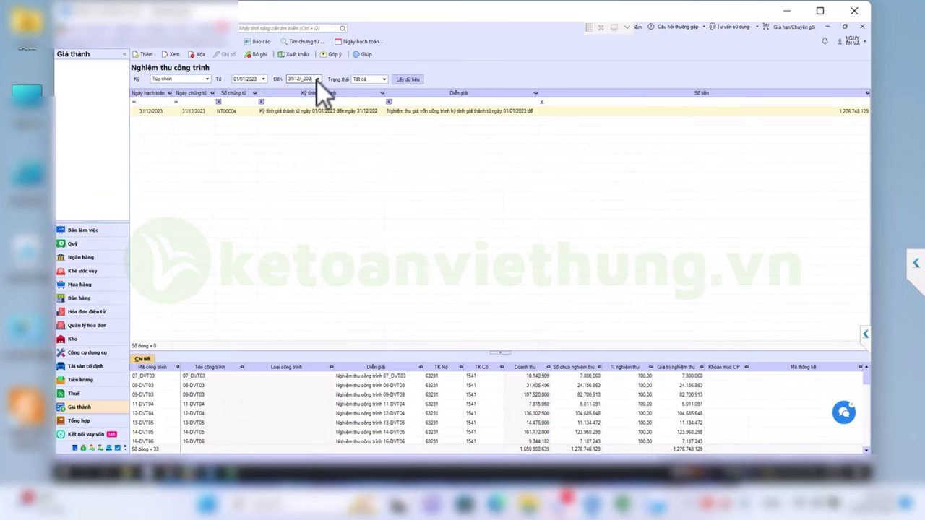
key("Tab")
left_click(410, 79)
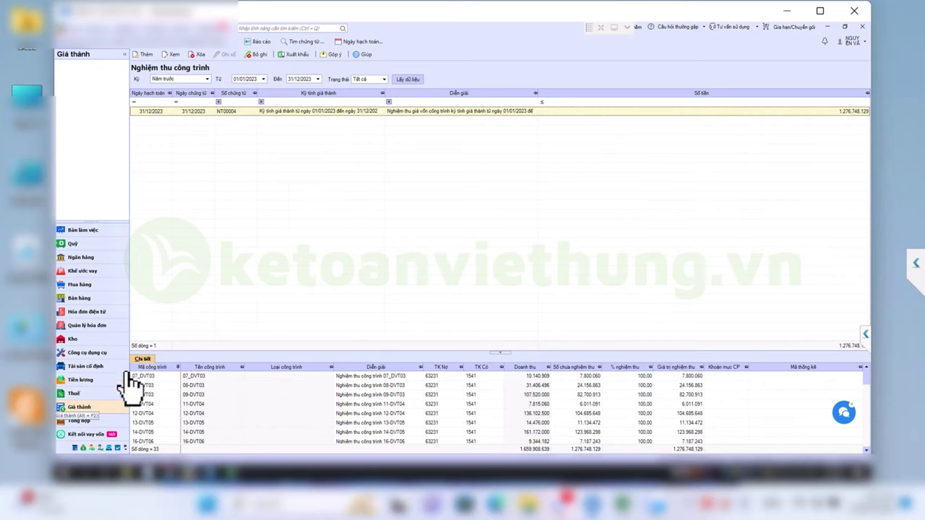
Step: Open the costing report Báo cáo tổng hợp lãi lỗ theo công trình and set its period to 01/01/2023 to 31/12/2023
left_click(256, 44)
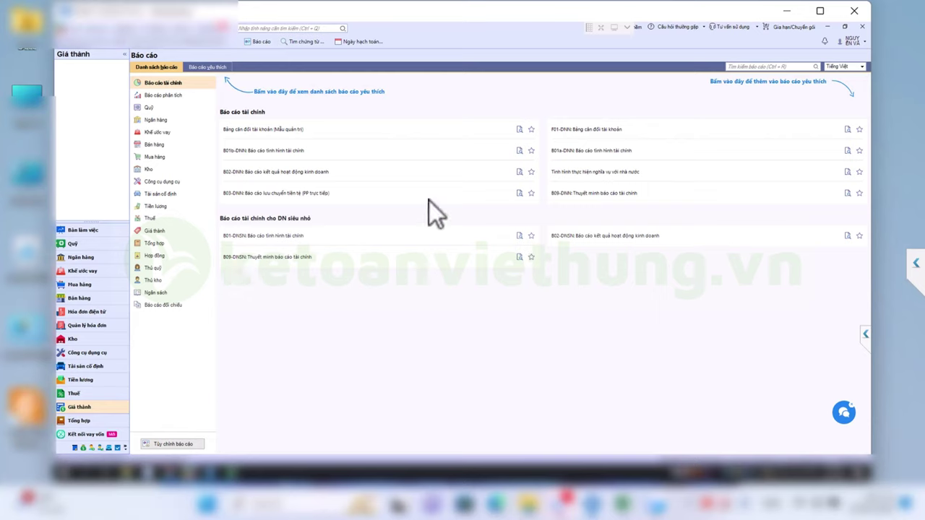
left_click(159, 229)
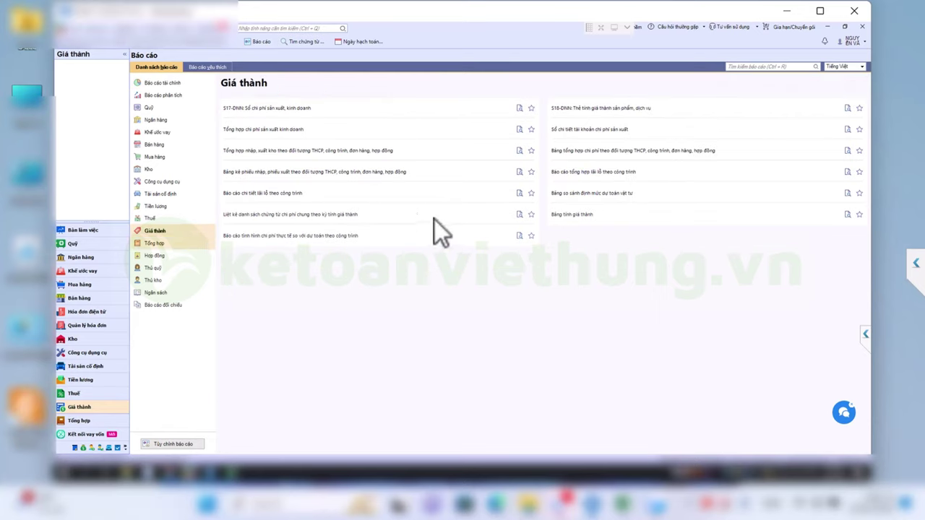
left_click(591, 173)
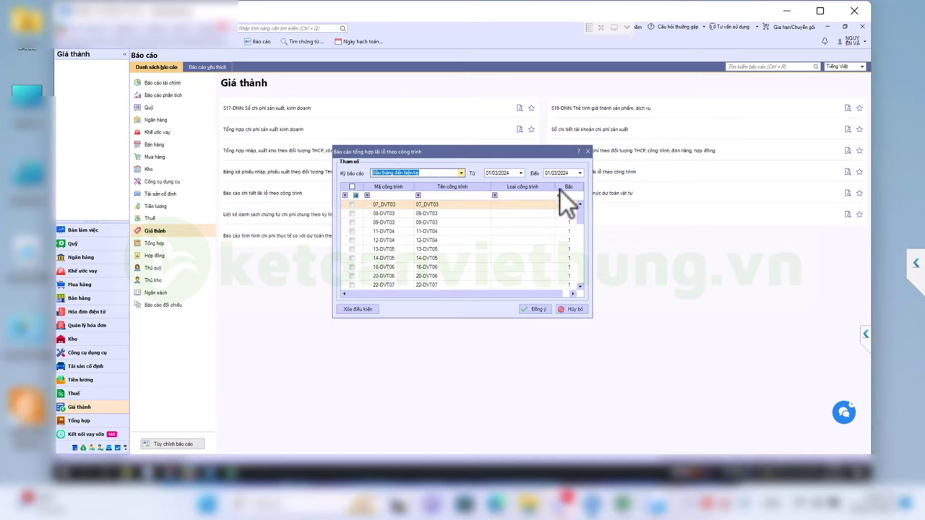
key("Tab")
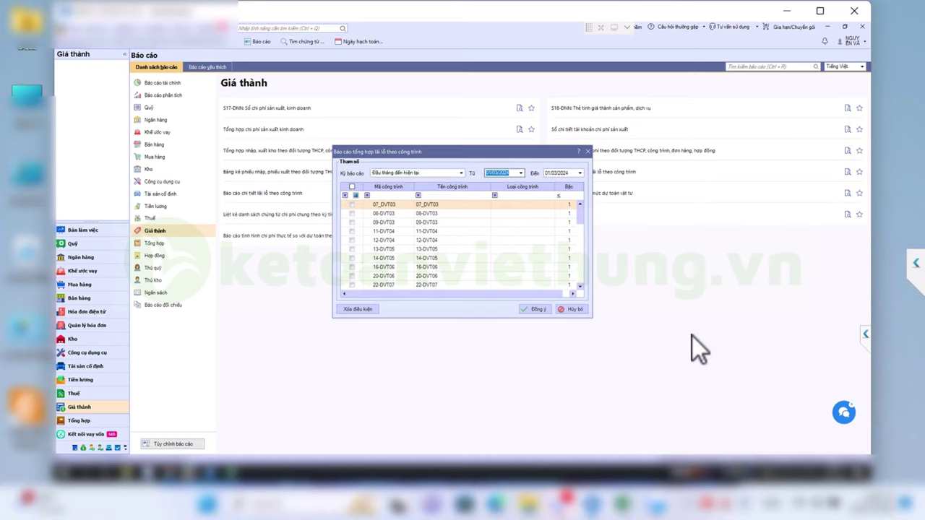
type("01012023")
key("Tab")
type("31122023")
key("Tab")
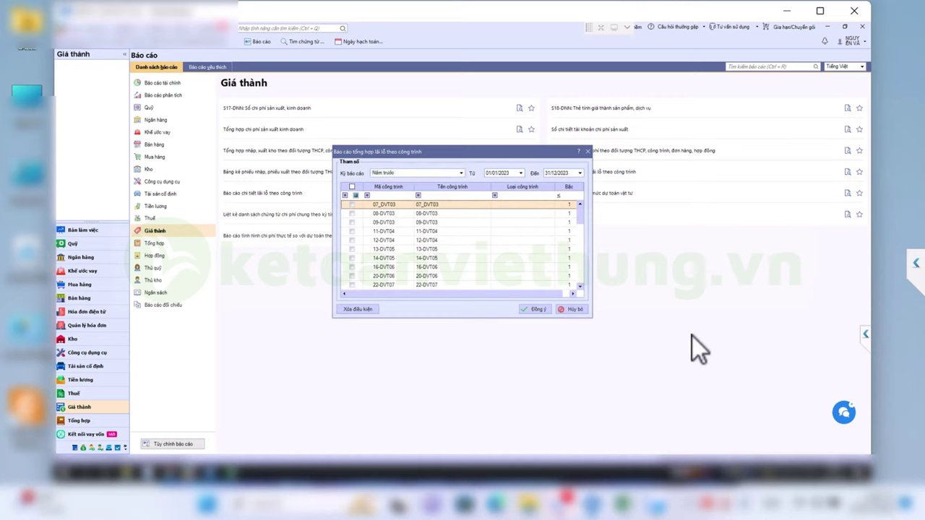
Step: Include all projects in the profit and loss summary and generate the report
key("Tab")
key("Tab")
key("space")
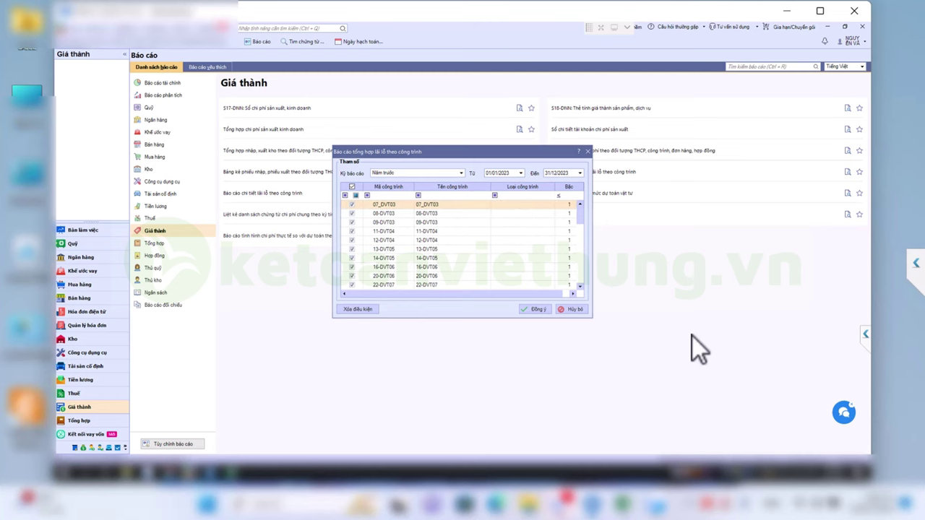
key("Tab")
key("Return")
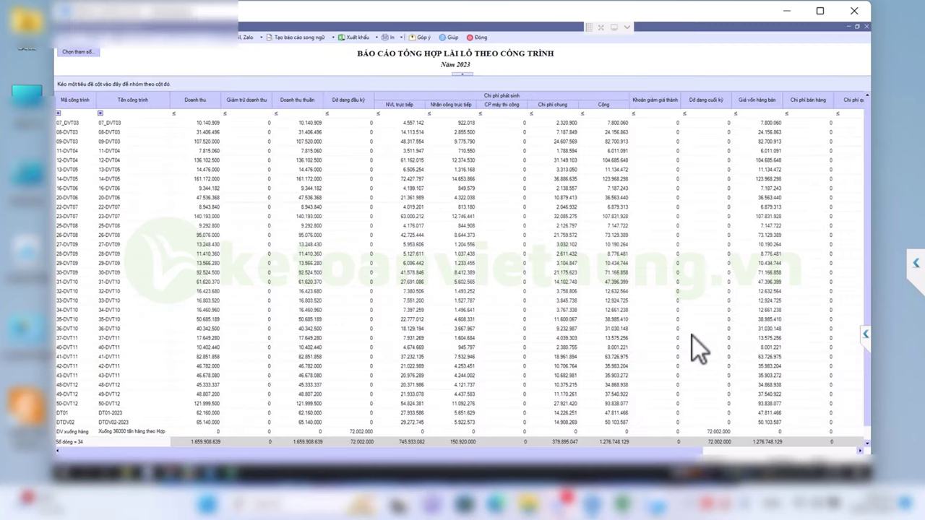
Step: Review the revenue column of the project profit and loss report down to 14-DVT05, and close the report
left_click(199, 130)
key("Down")
key("Down")
key("Down")
key("Down")
key("Down")
key("Down")
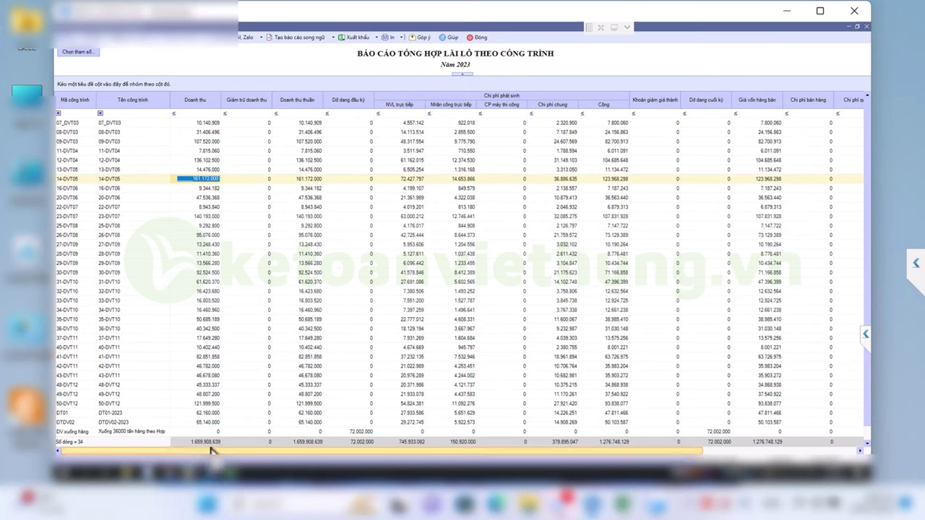
left_click(850, 28)
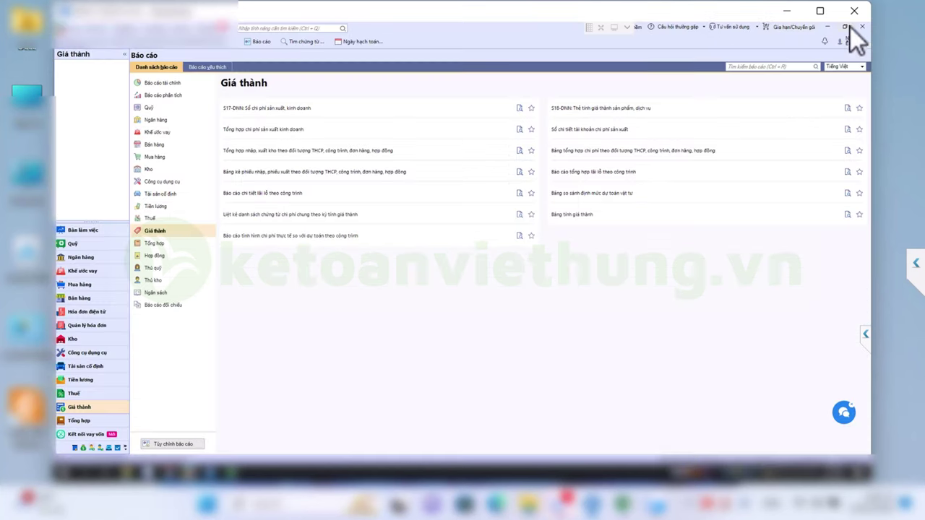
Step: Open the list of sales vouchers in the Bán hàng module
left_click(104, 304)
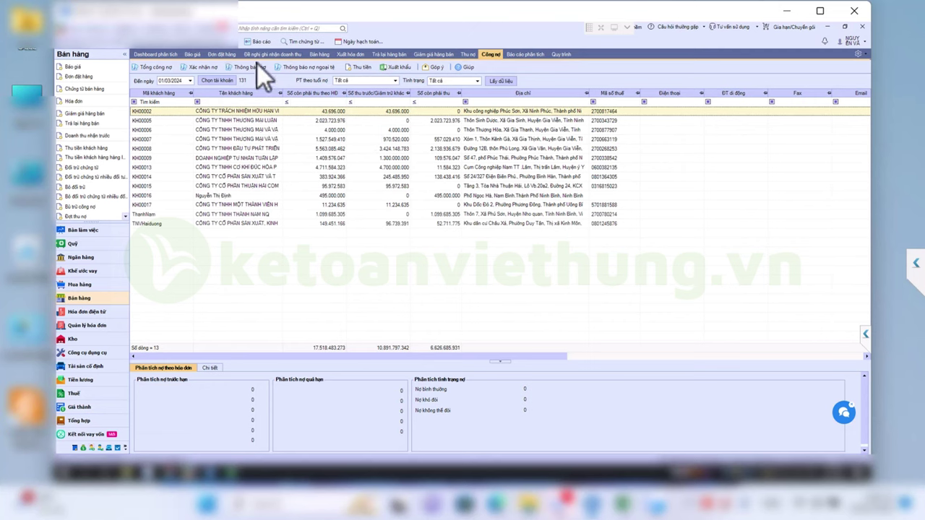
left_click(318, 55)
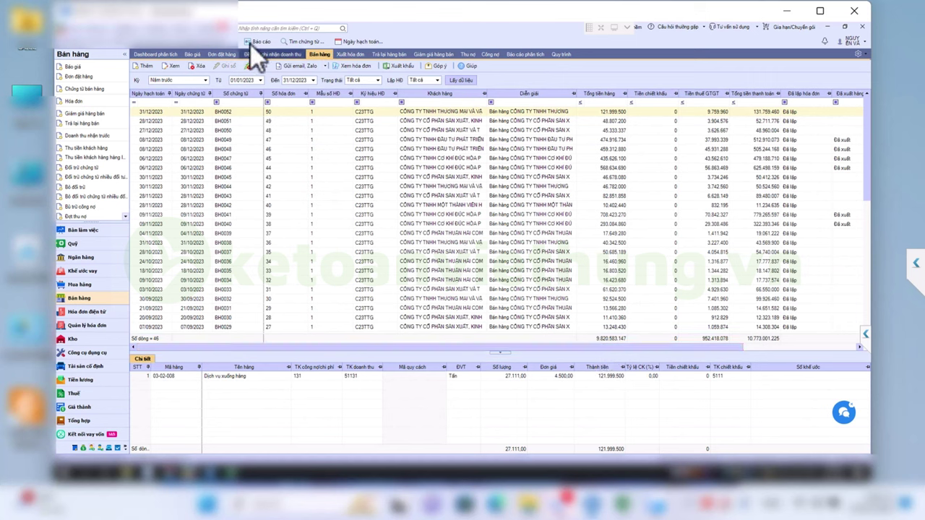
Step: Generate the financial report F01-DNN: Bảng cân đối tài khoản for 01/01/2023 to 31/12/2023 at account level 3
left_click(304, 80)
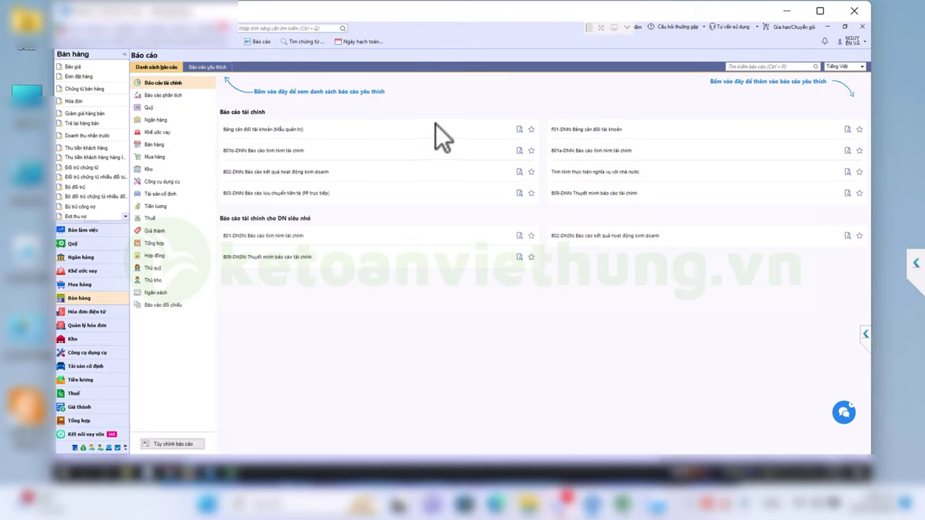
left_click(597, 131)
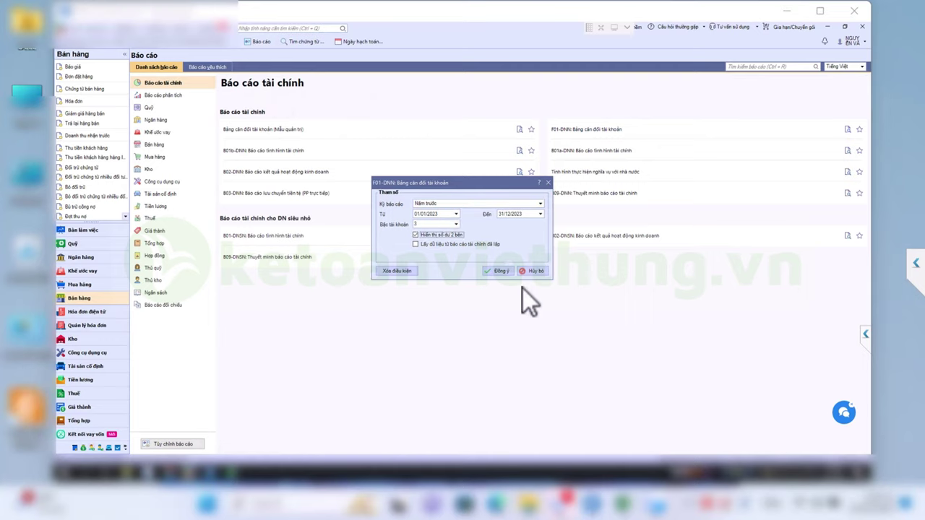
key("Return")
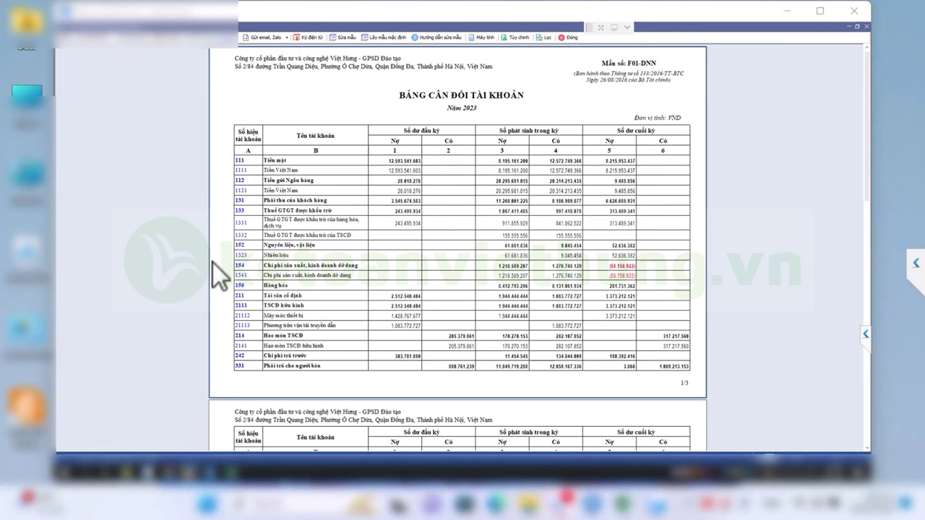
Step: Examine the 2023 trial balance, comparing account 154, service revenue accounts 5113 and 51131, and service cost accounts 6323 and 63231
scroll(213, 263, "down", 5)
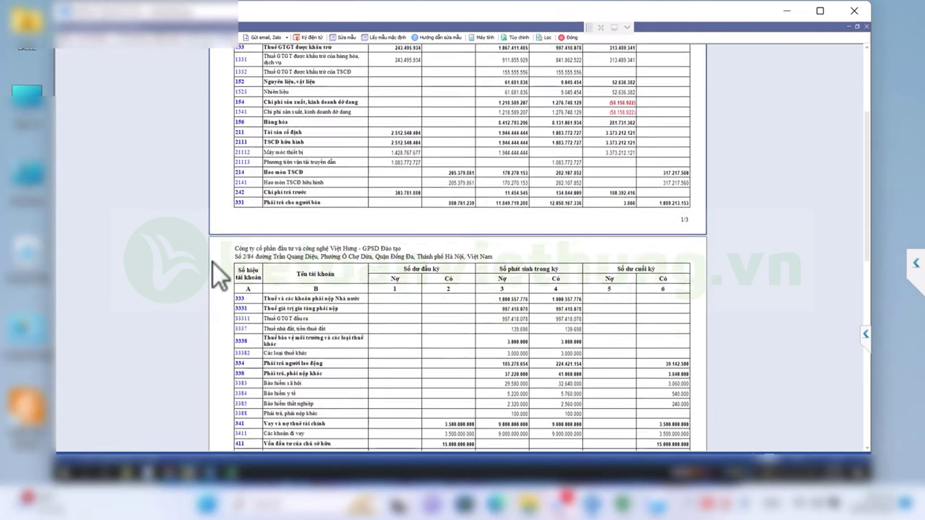
scroll(213, 263, "down", 2)
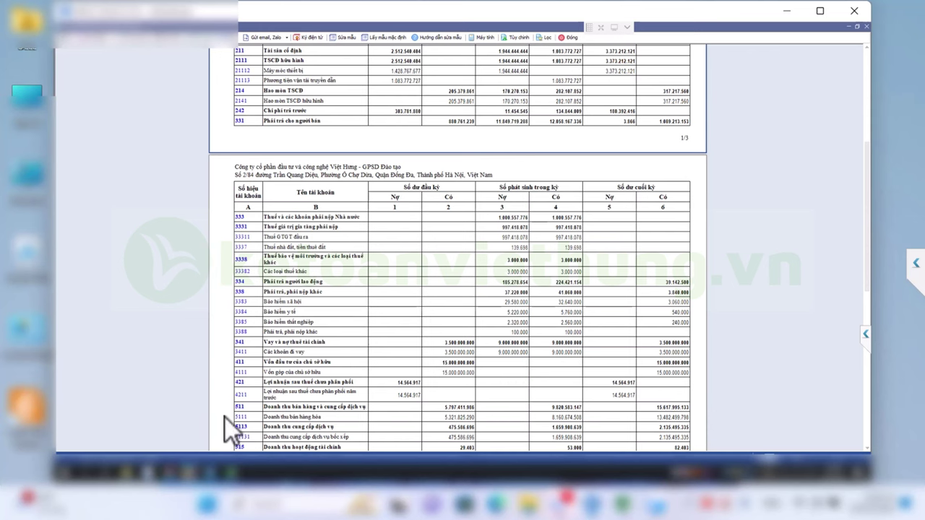
scroll(223, 413, "down", 1)
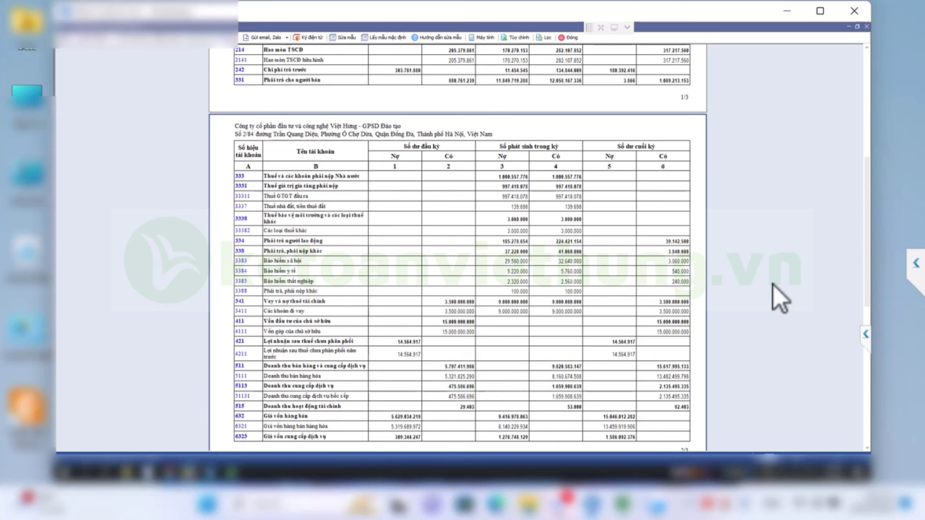
scroll(773, 285, "up", 5)
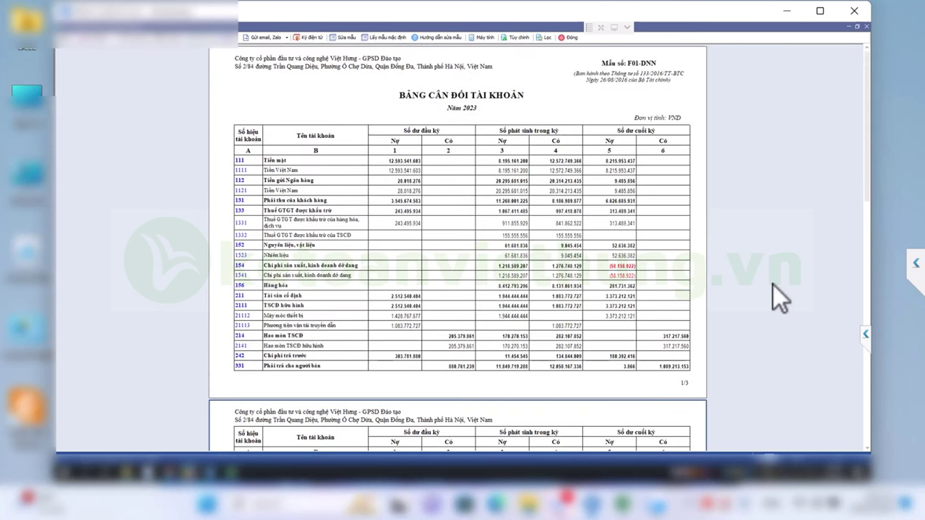
scroll(773, 286, "down", 5)
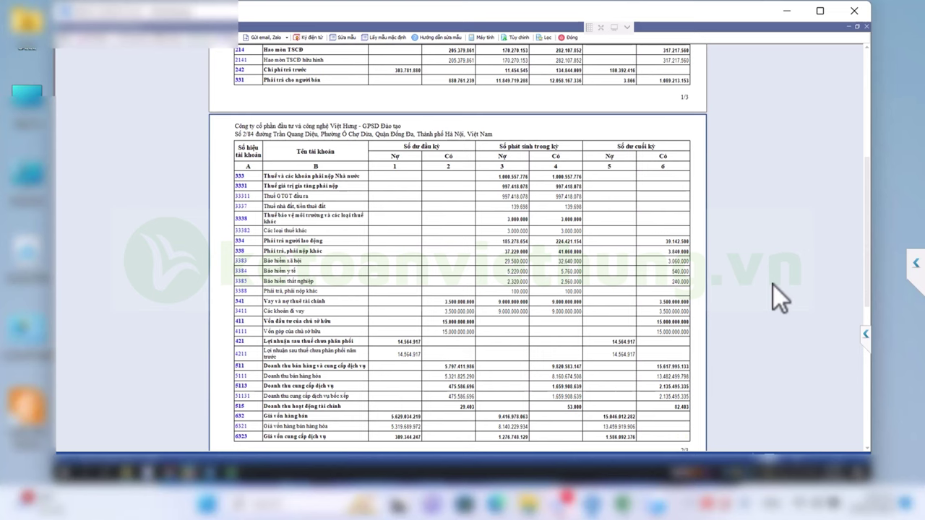
scroll(772, 286, "down", 1)
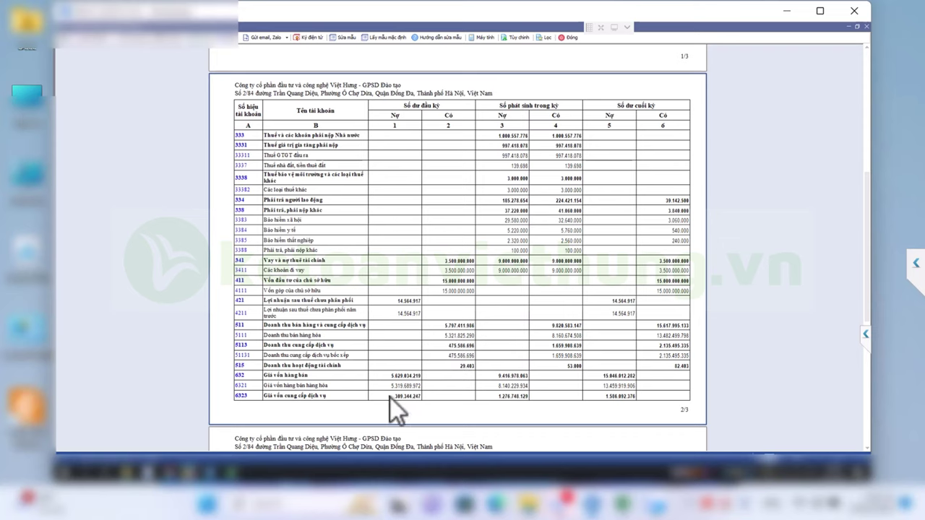
scroll(450, 400, "down", 2)
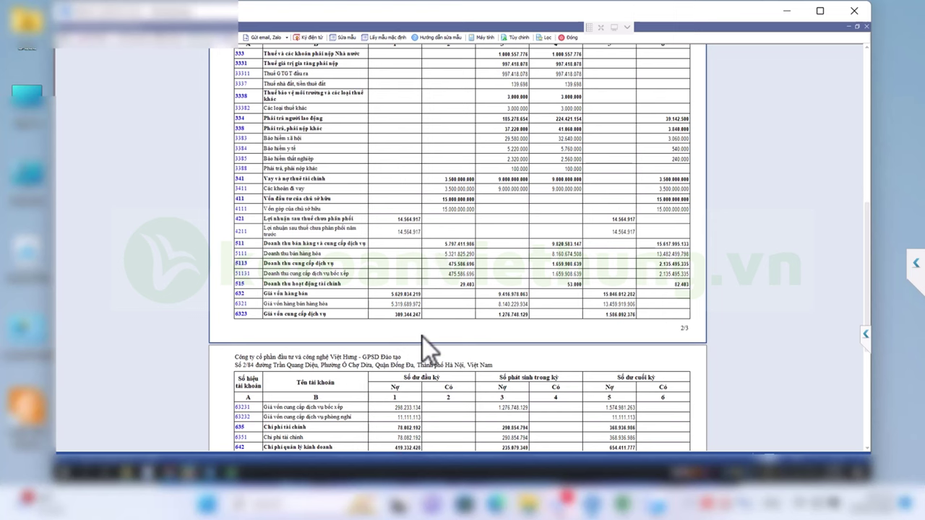
scroll(726, 312, "up", 1)
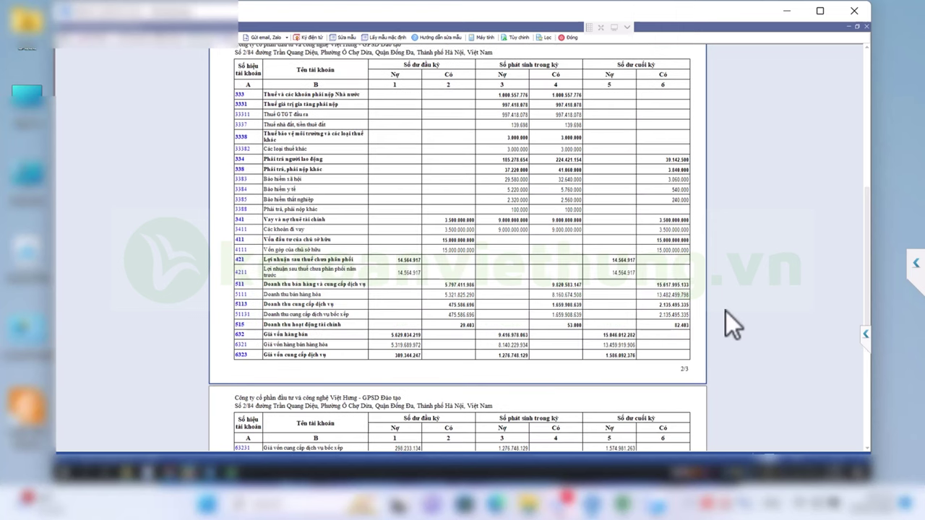